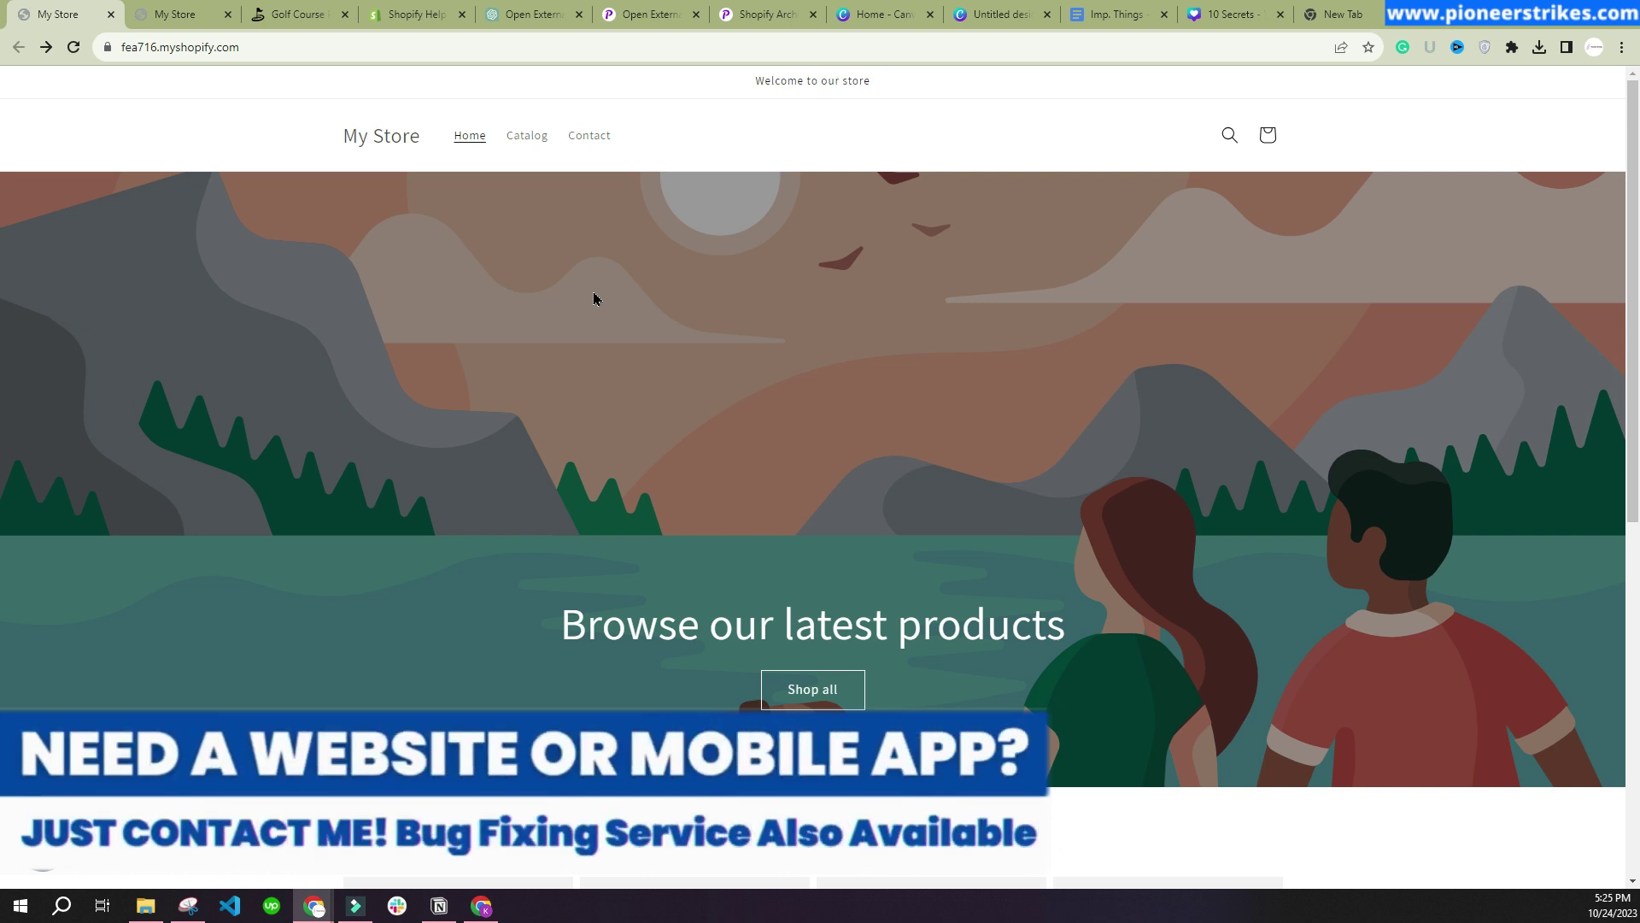
- Scroll the My Store homepage past the featured products to the footer's Quick links
{"action": "scroll", "coordinate": [1623, 299], "scroll_direction": "down", "scroll_amount": 7}
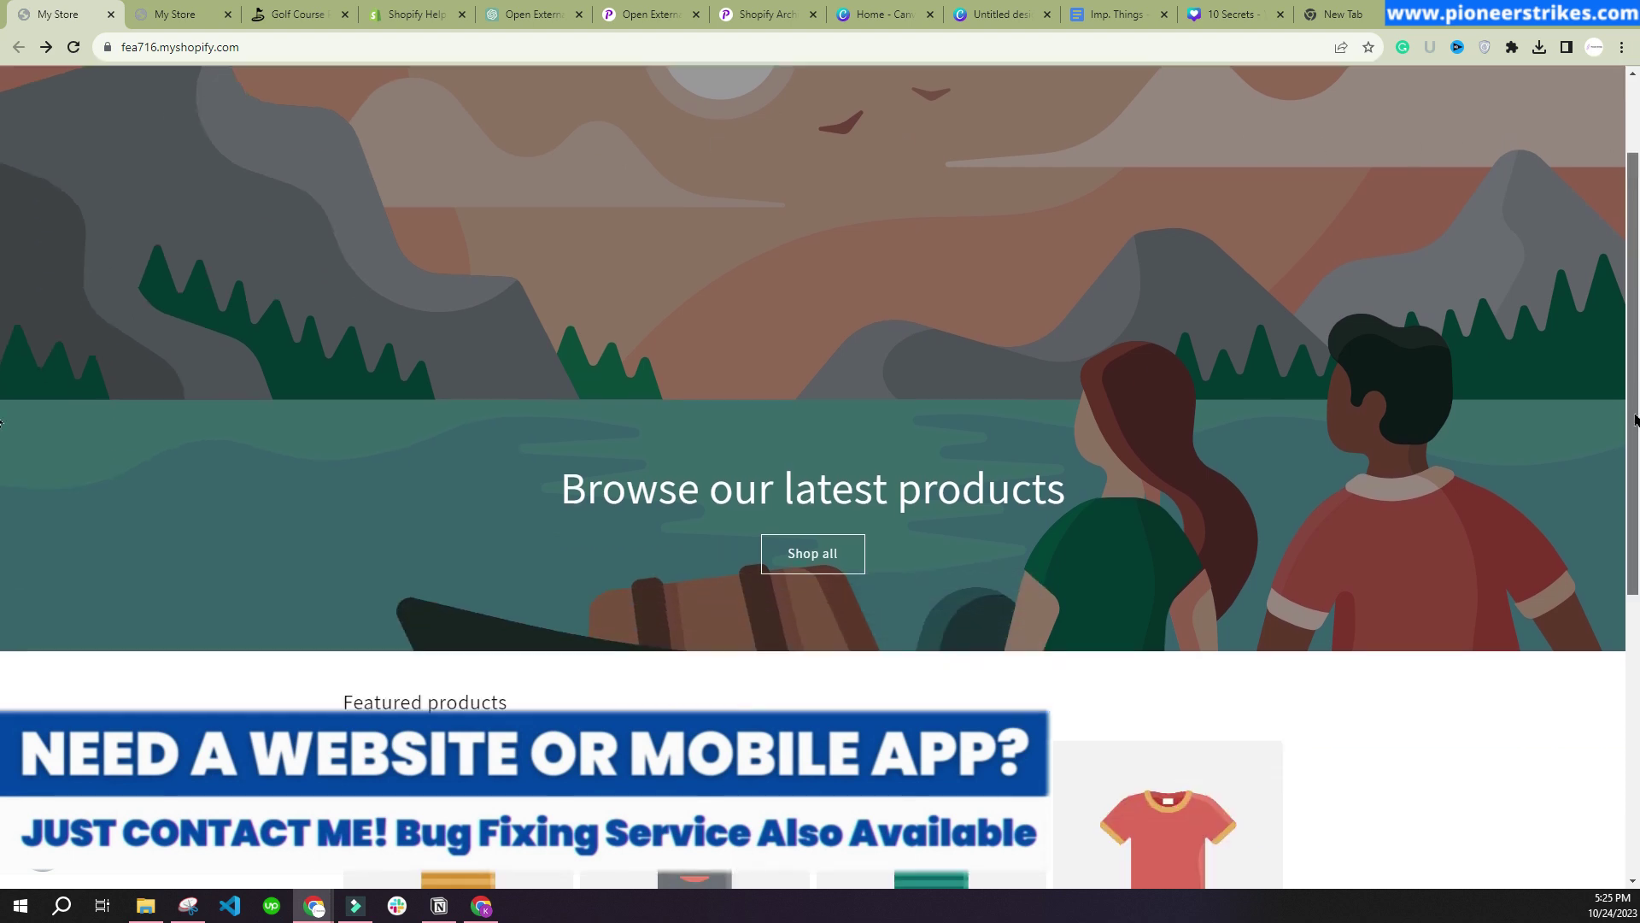
{"action": "scroll", "coordinate": [12, 642], "scroll_direction": "down", "scroll_amount": 1}
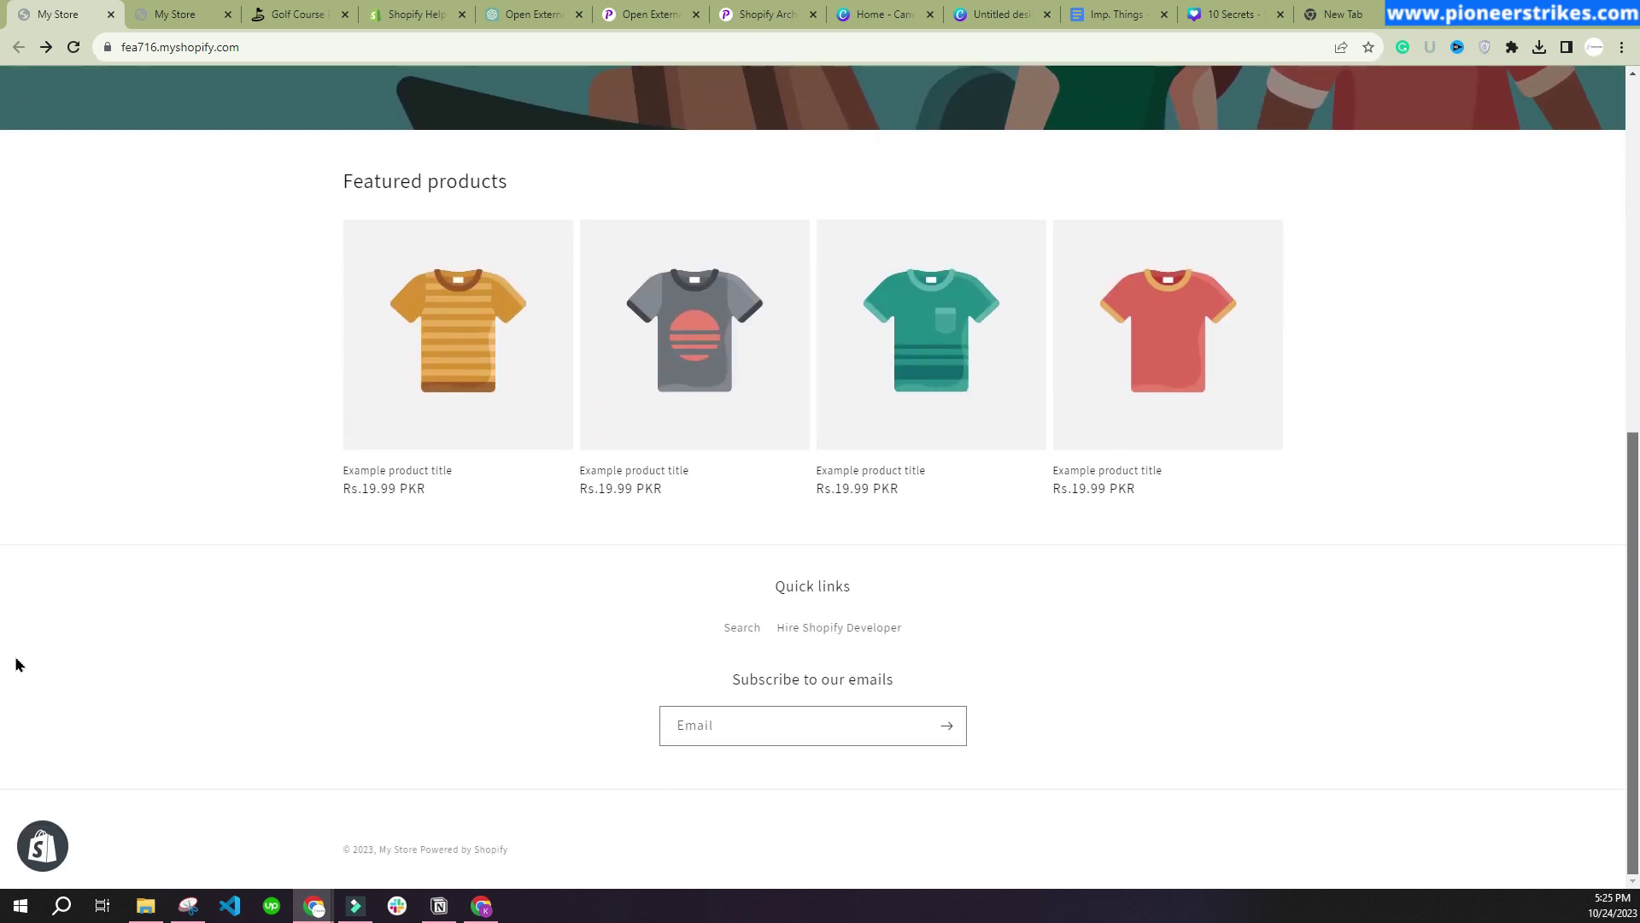
- Follow Hire Shopify Developer to kashif-mahmood.com, then return to the Pioneer Strikes article tab
{"action": "left_click", "coordinate": [829, 636]}
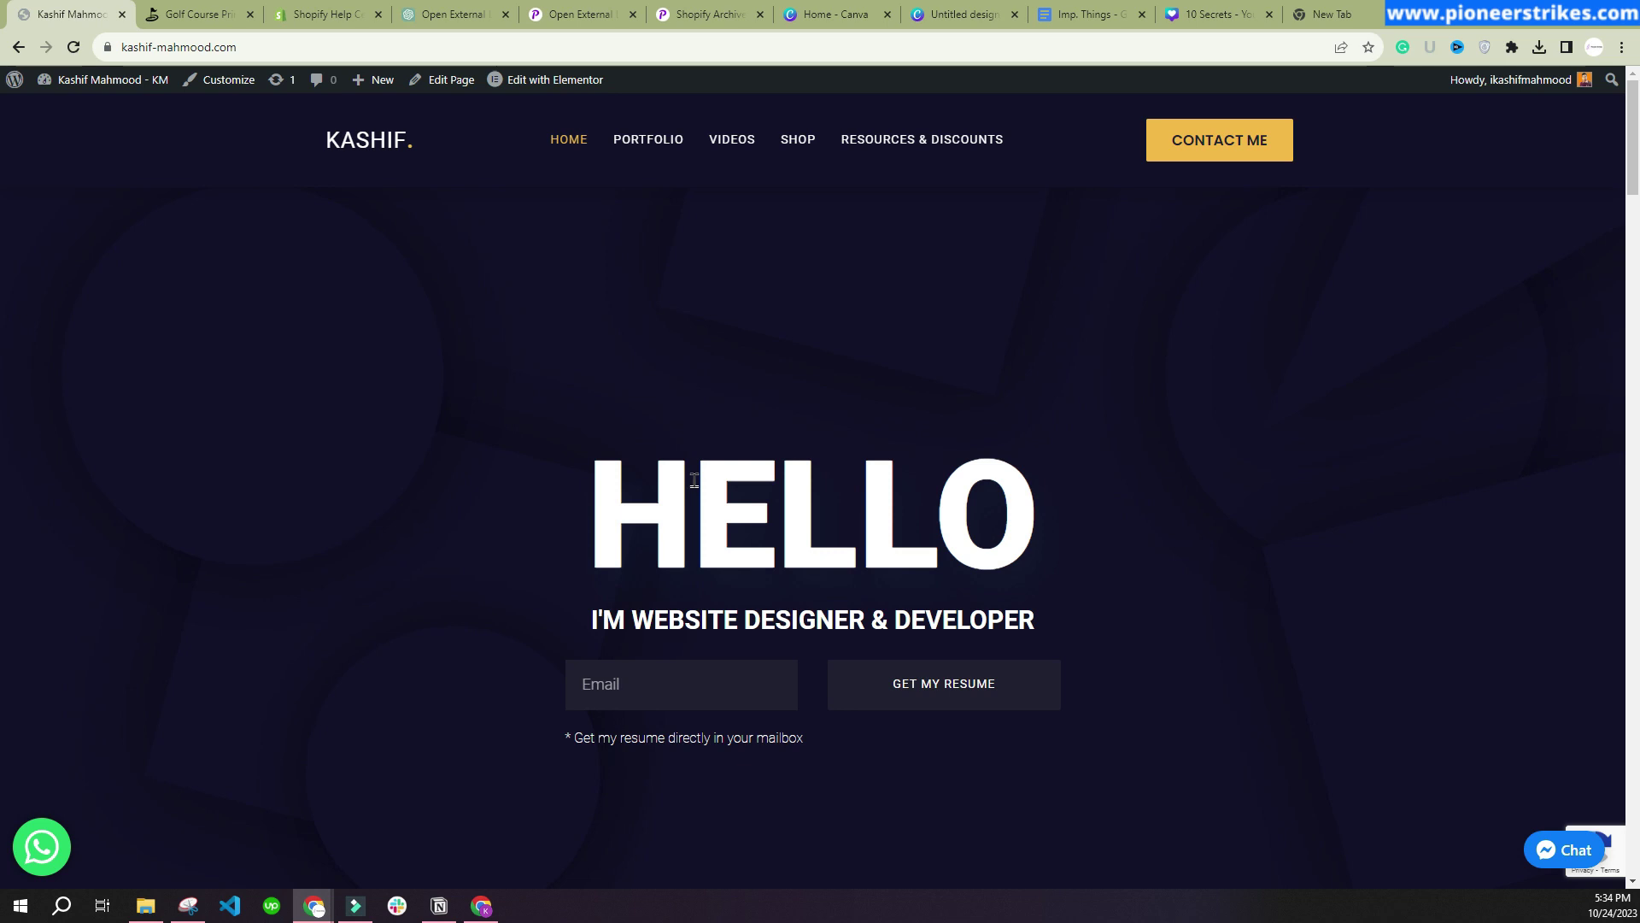
{"action": "left_click", "coordinate": [609, 16]}
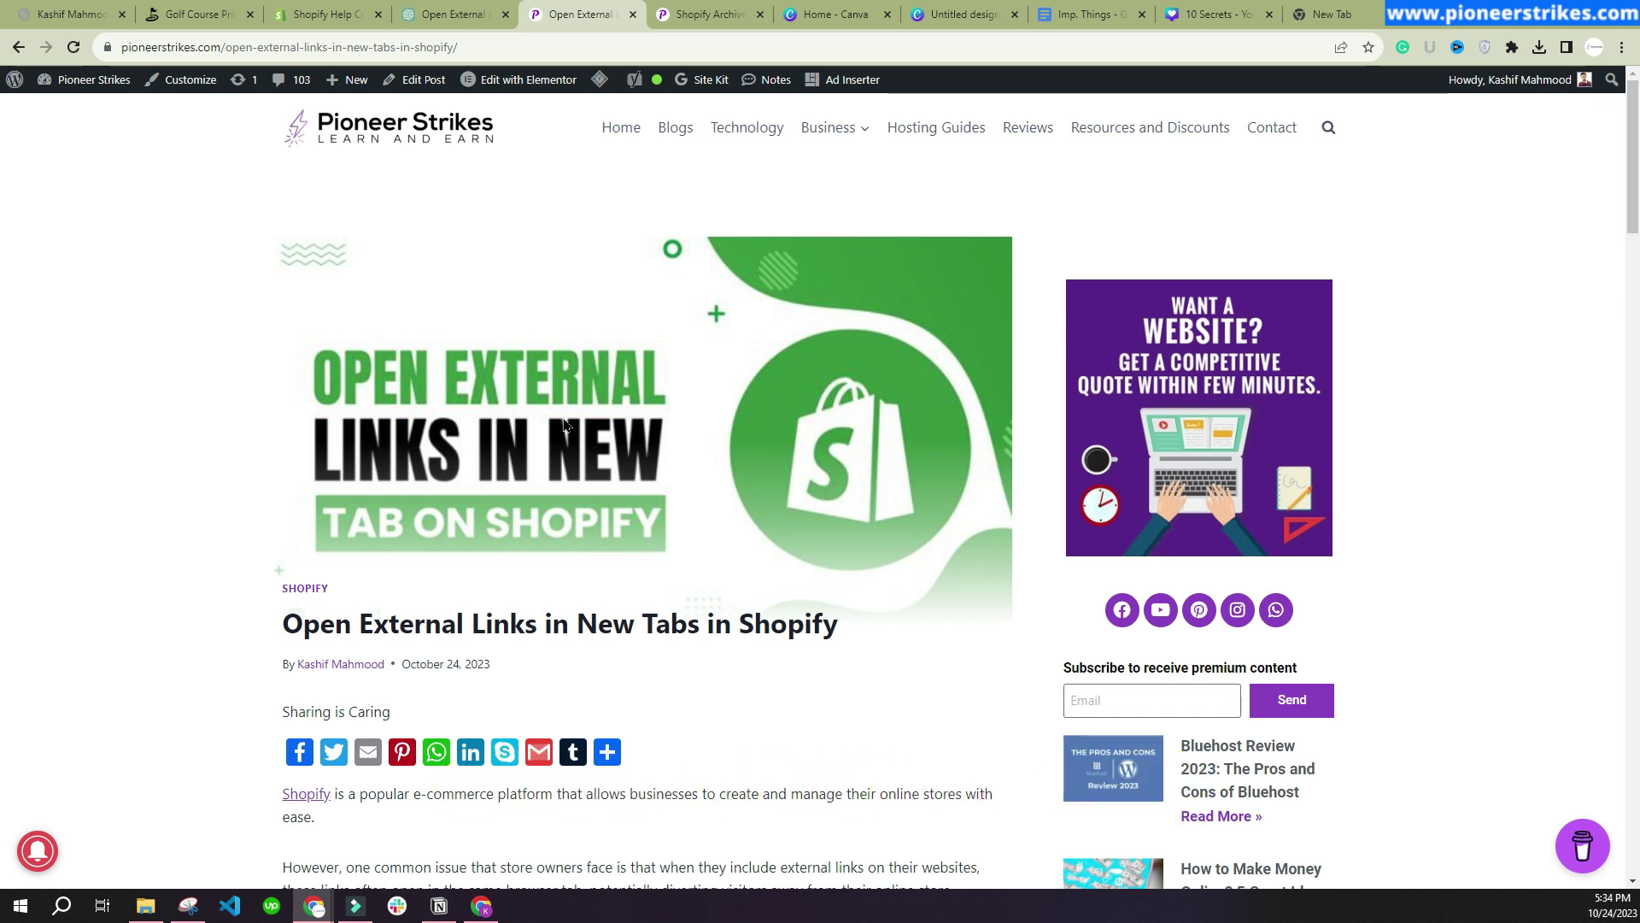
- Copy the article's JavaScript snippet that sets external links to target '_blank' with 'noreferrer noopener'
{"action": "scroll", "coordinate": [564, 425], "scroll_direction": "down", "scroll_amount": 9}
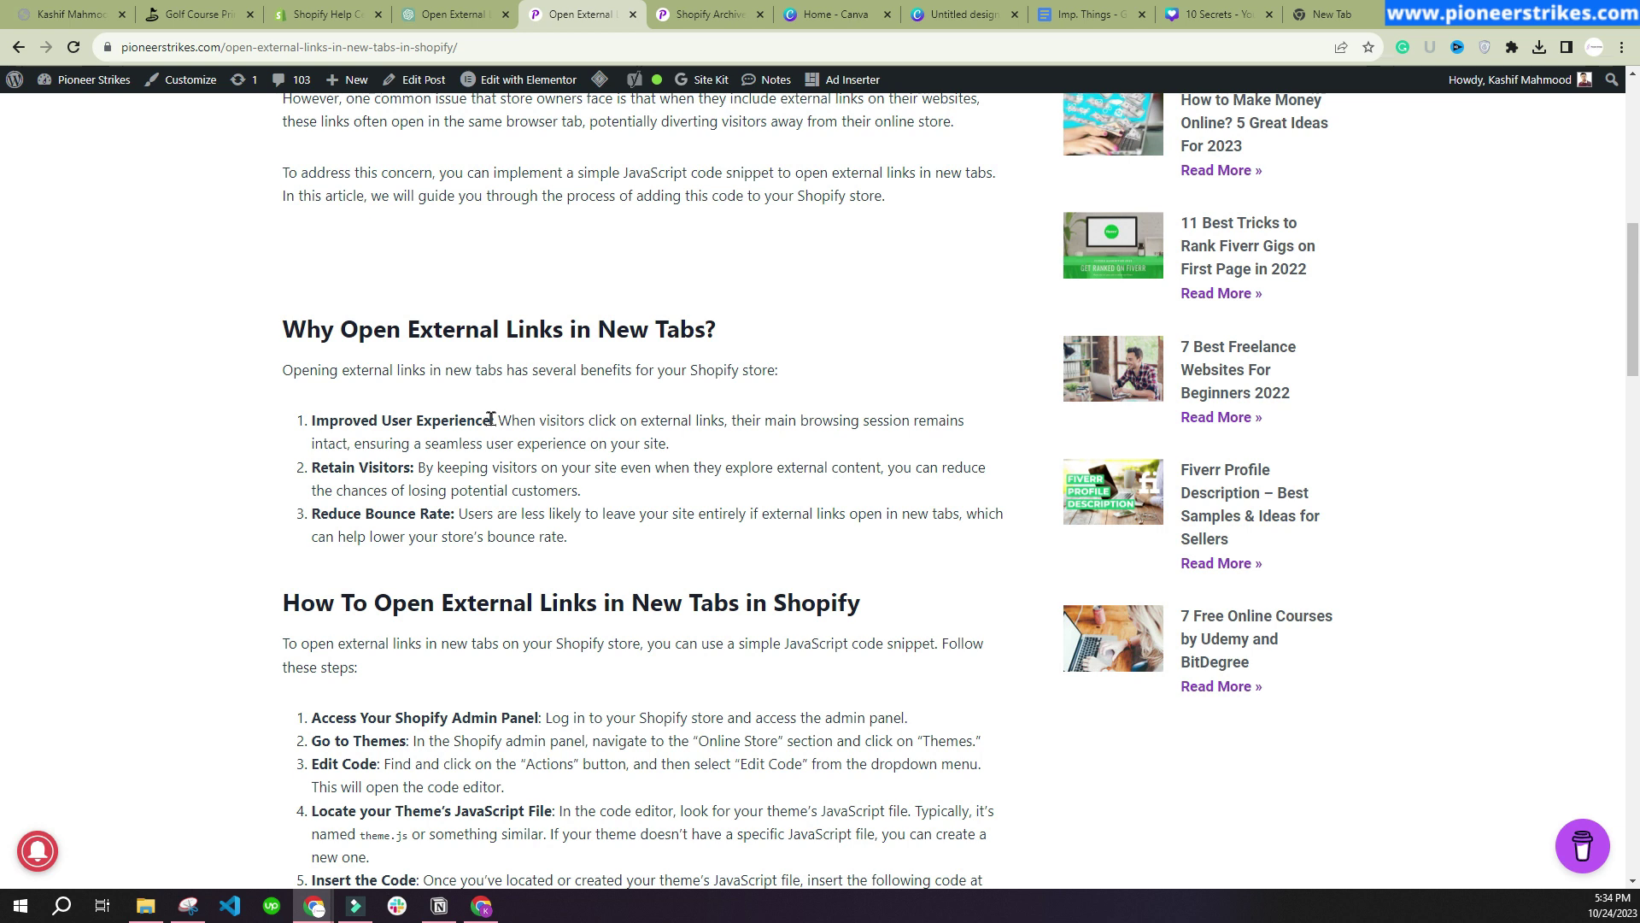
{"action": "scroll", "coordinate": [492, 418], "scroll_direction": "down", "scroll_amount": 1}
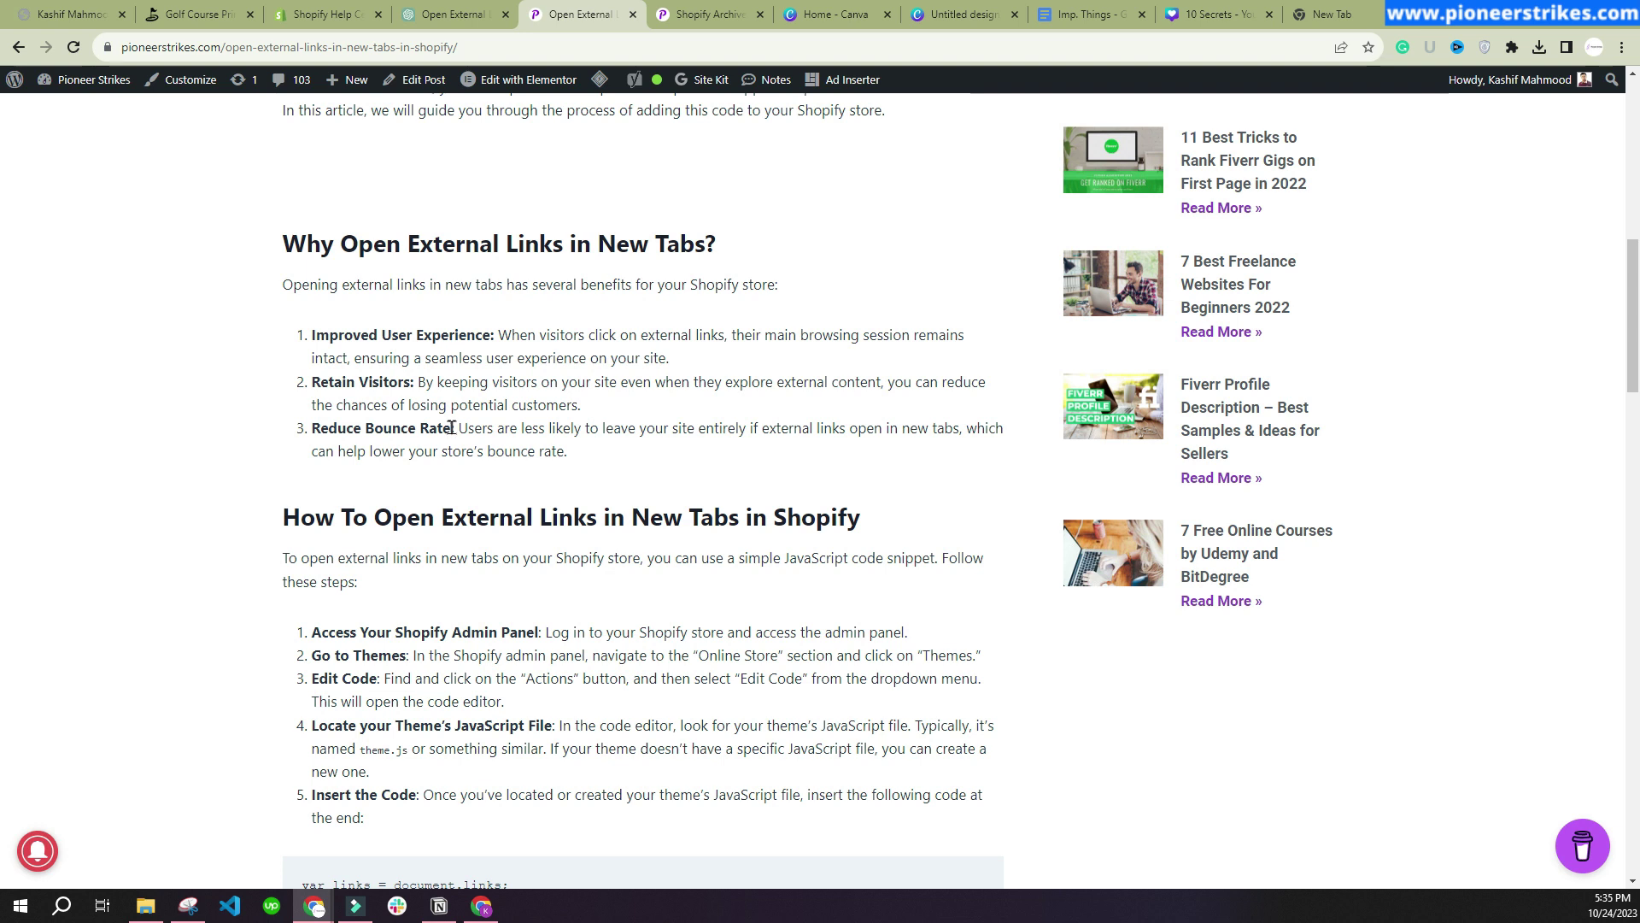
{"action": "scroll", "coordinate": [449, 427], "scroll_direction": "down", "scroll_amount": 4}
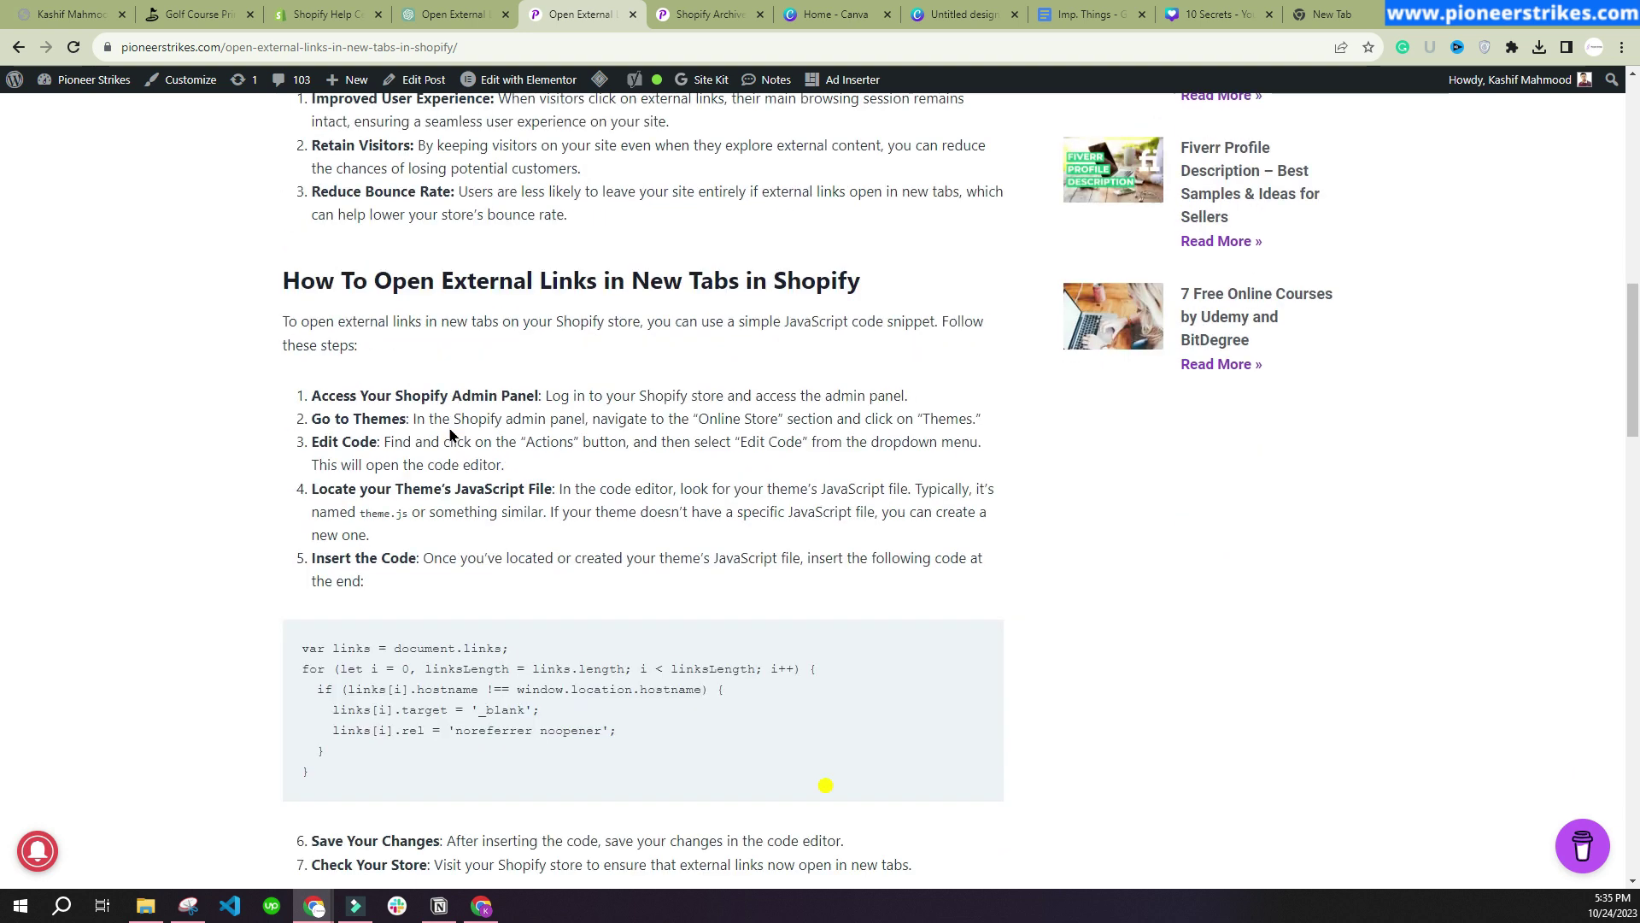
{"action": "left_click_drag", "start_coordinate": [294, 539], "coordinate": [311, 672]}
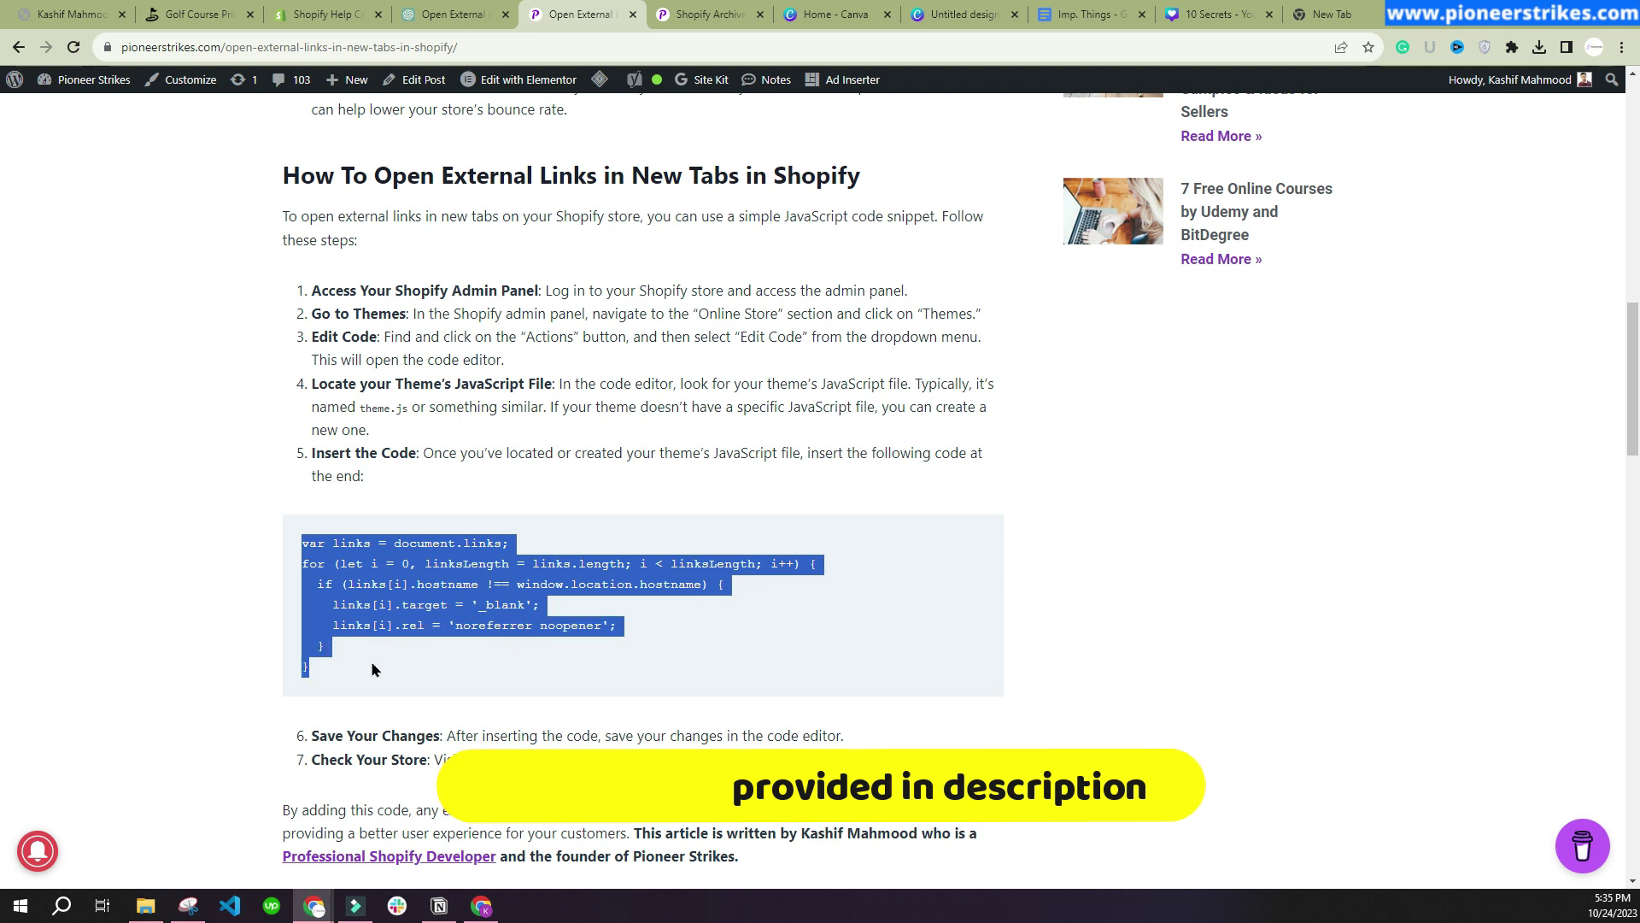
{"action": "right_click", "coordinate": [377, 585]}
{"action": "left_click", "coordinate": [418, 597]}
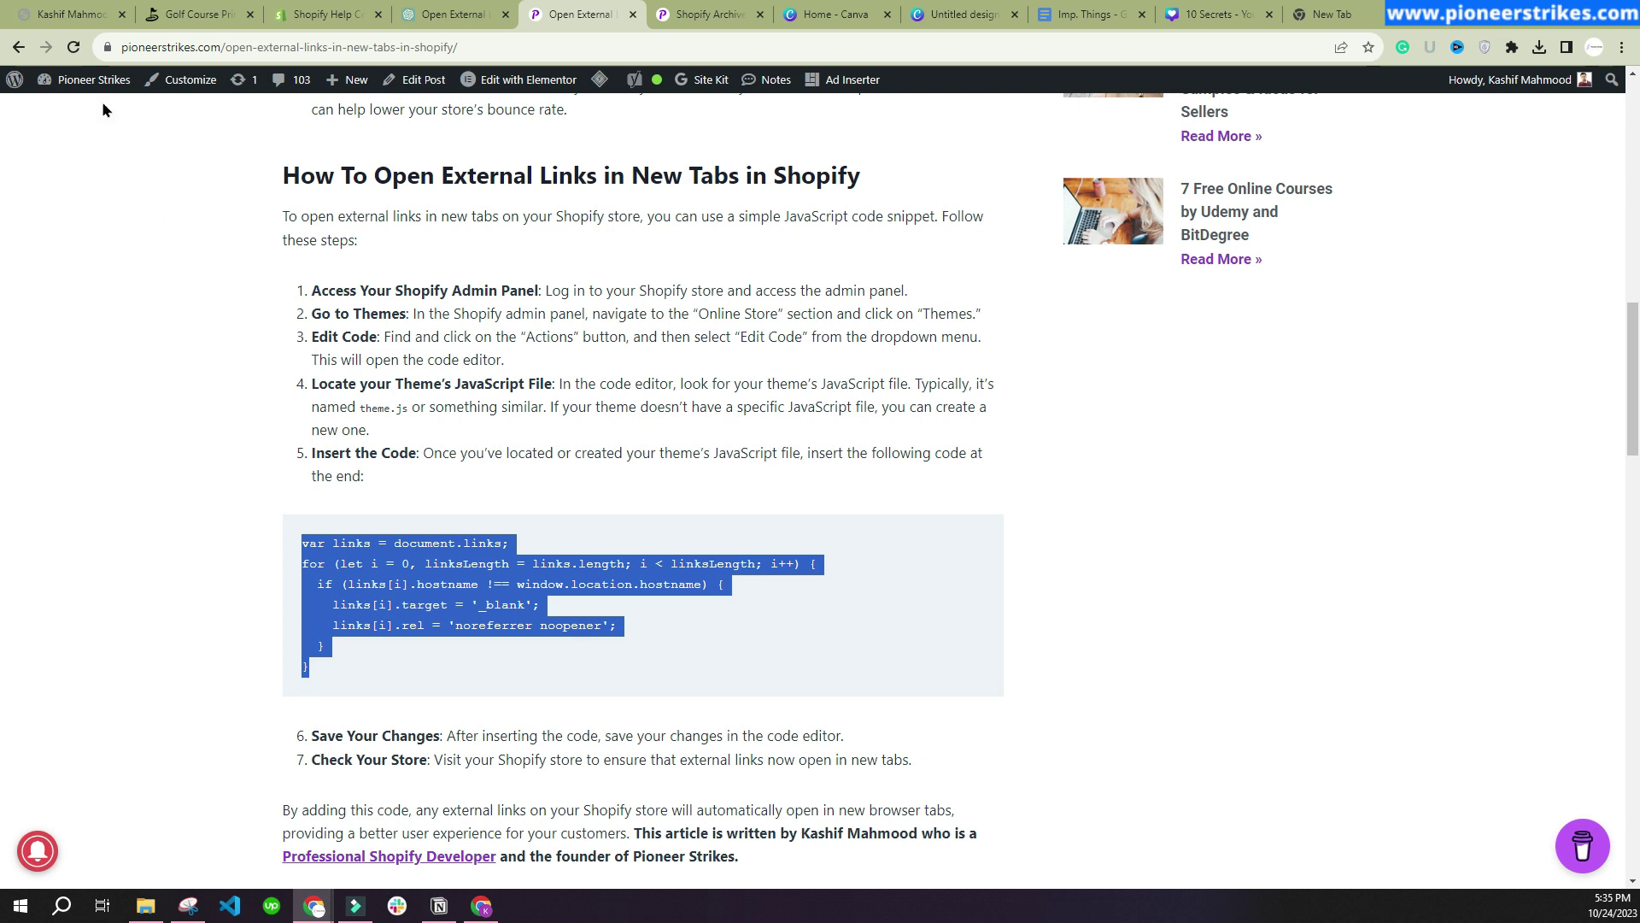
- Go back to the My Store storefront and load its /admin dashboard
{"action": "left_click", "coordinate": [62, 14]}
{"action": "left_click", "coordinate": [18, 50]}
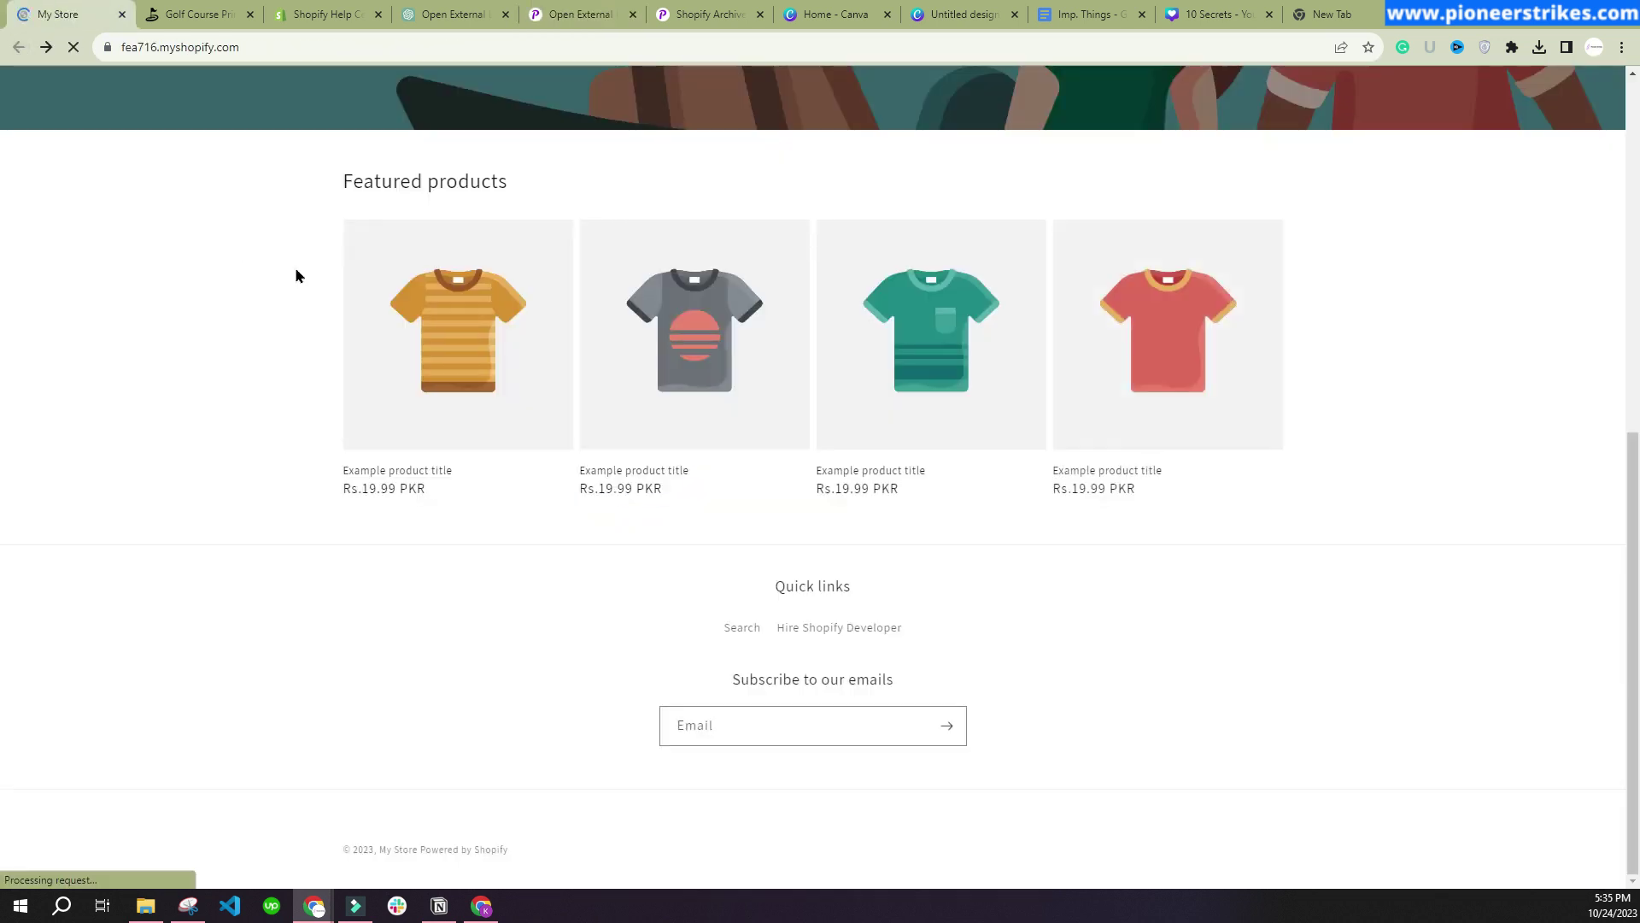
{"action": "left_click", "coordinate": [290, 47]}
{"action": "left_click", "coordinate": [292, 49]}
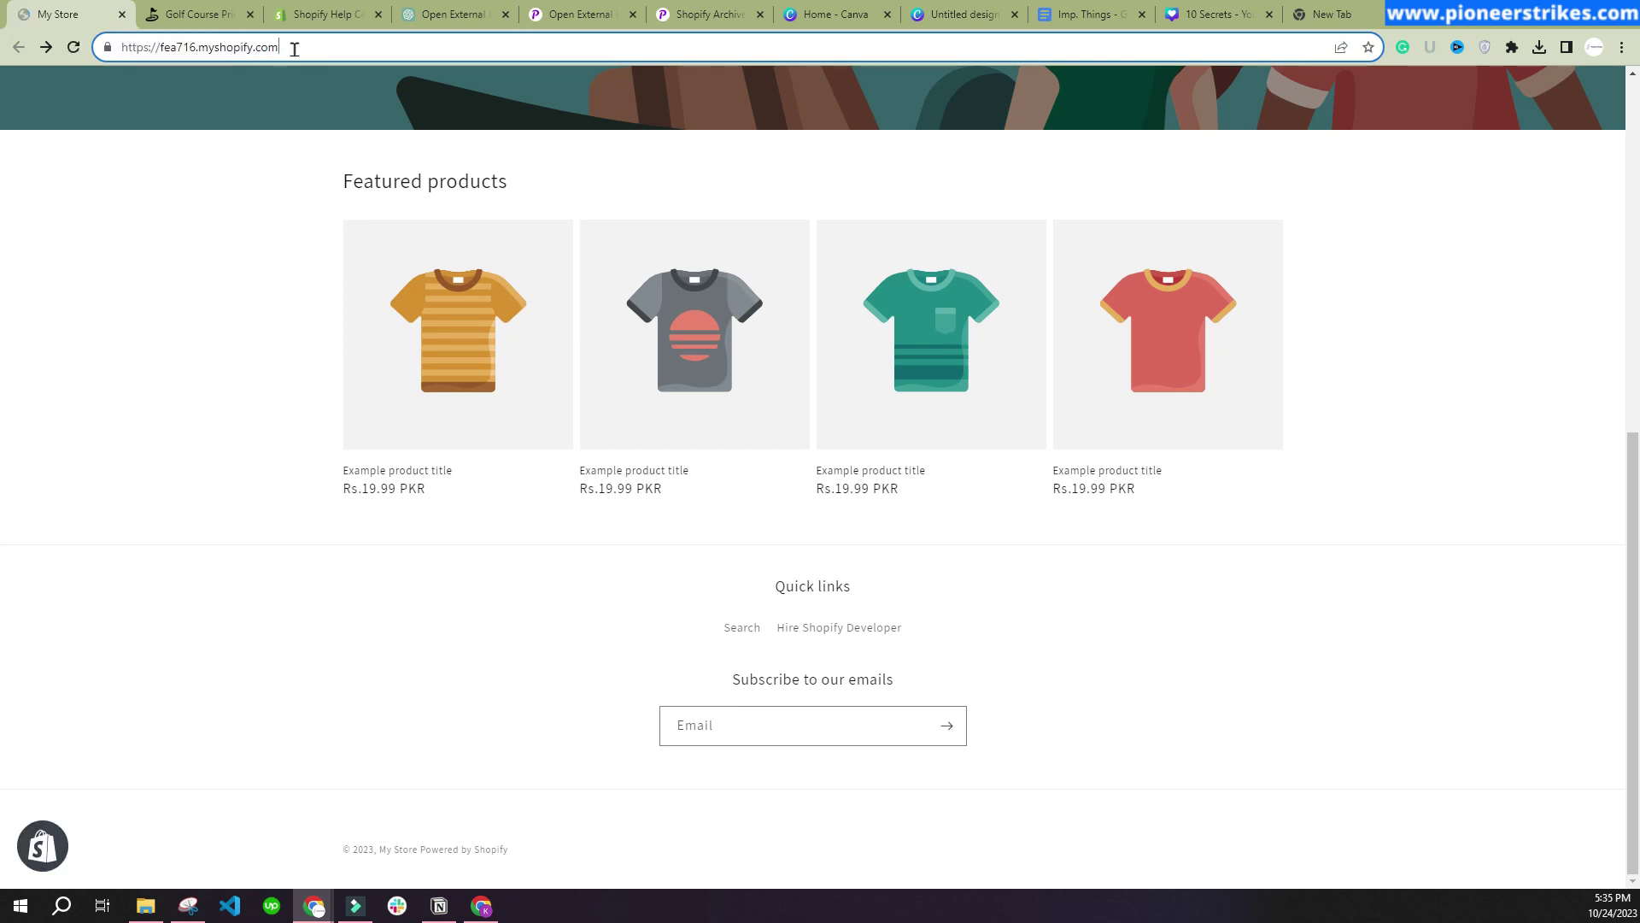
{"action": "type", "text": "/admin"}
{"action": "key", "text": "Return"}
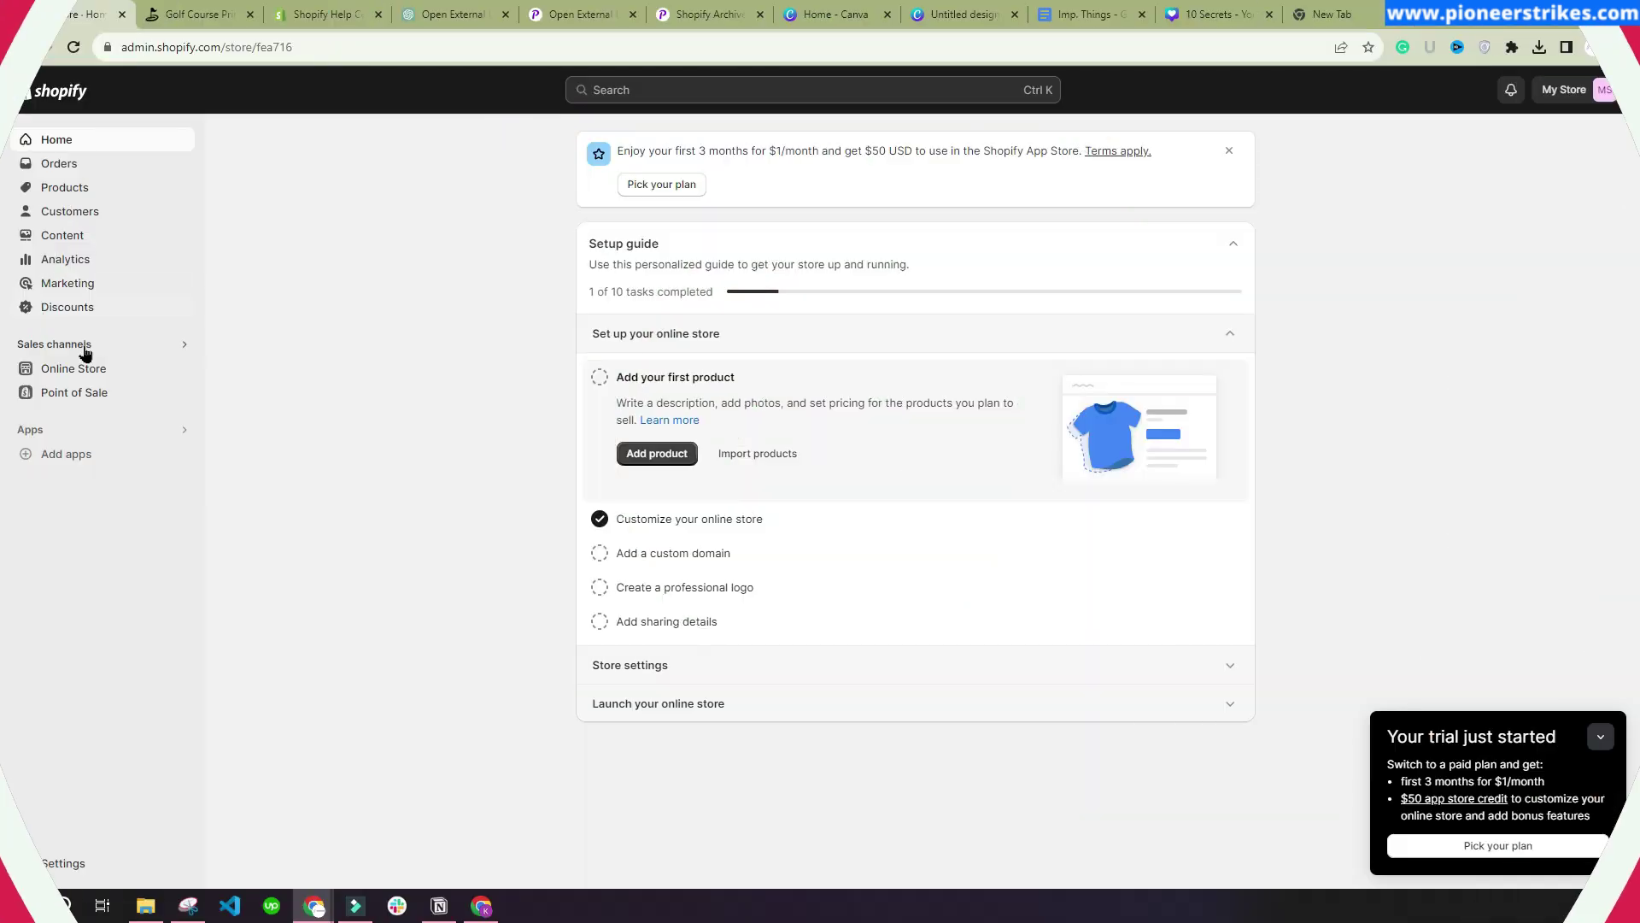
- On the Online Store Themes page, show the Dawn theme's extra actions
{"action": "left_click", "coordinate": [68, 374]}
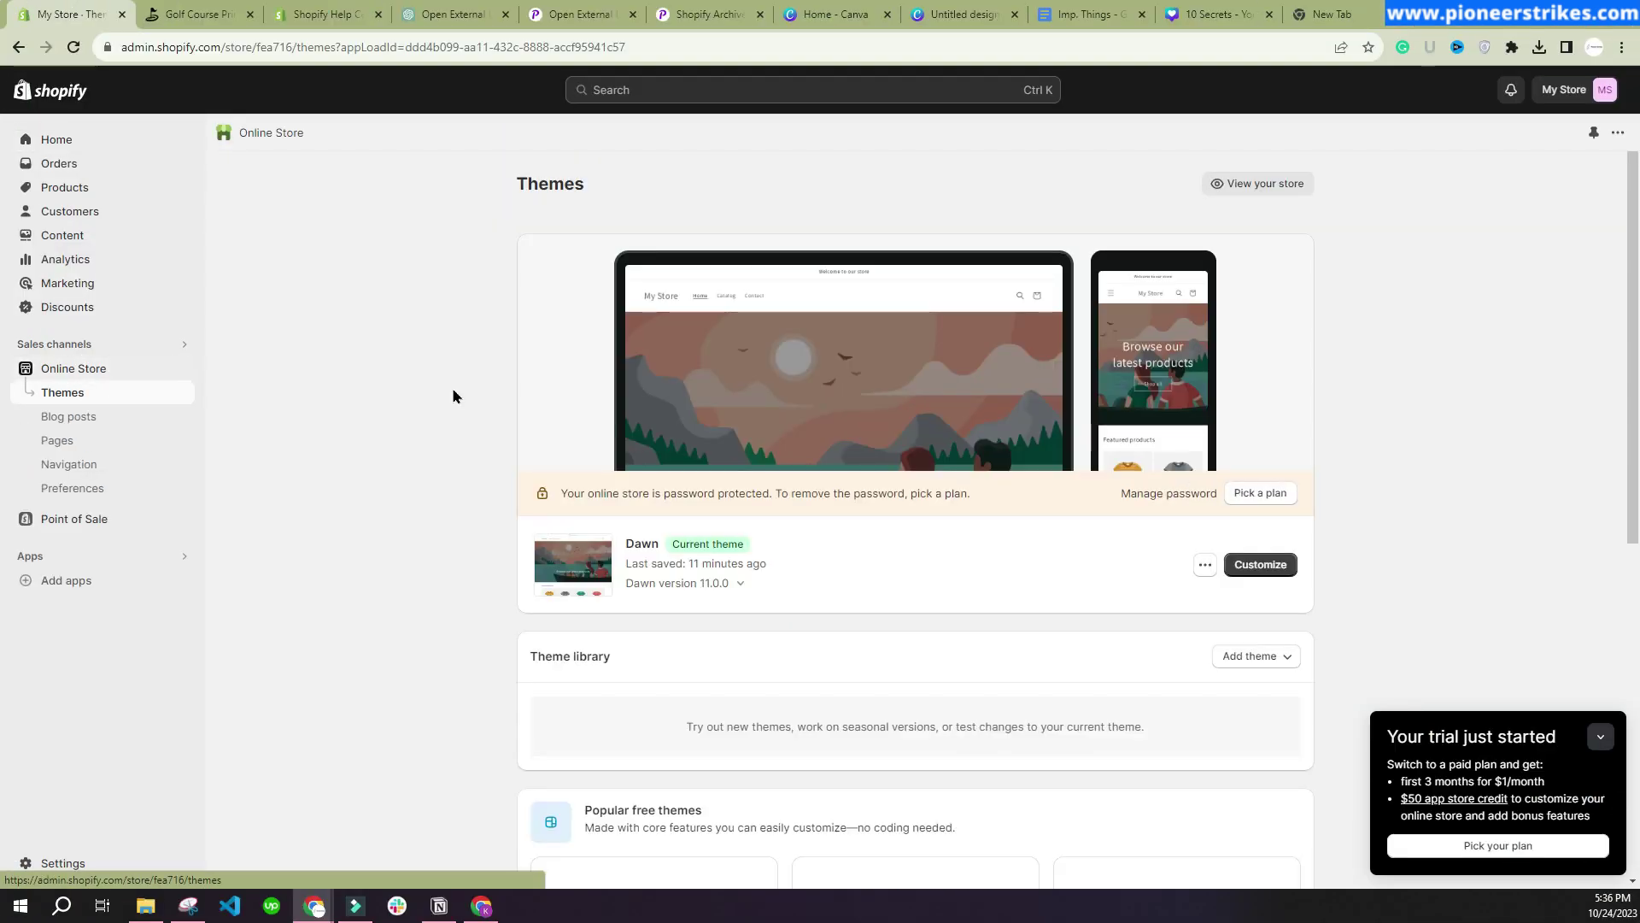
{"action": "scroll", "coordinate": [803, 416], "scroll_direction": "down", "scroll_amount": 2}
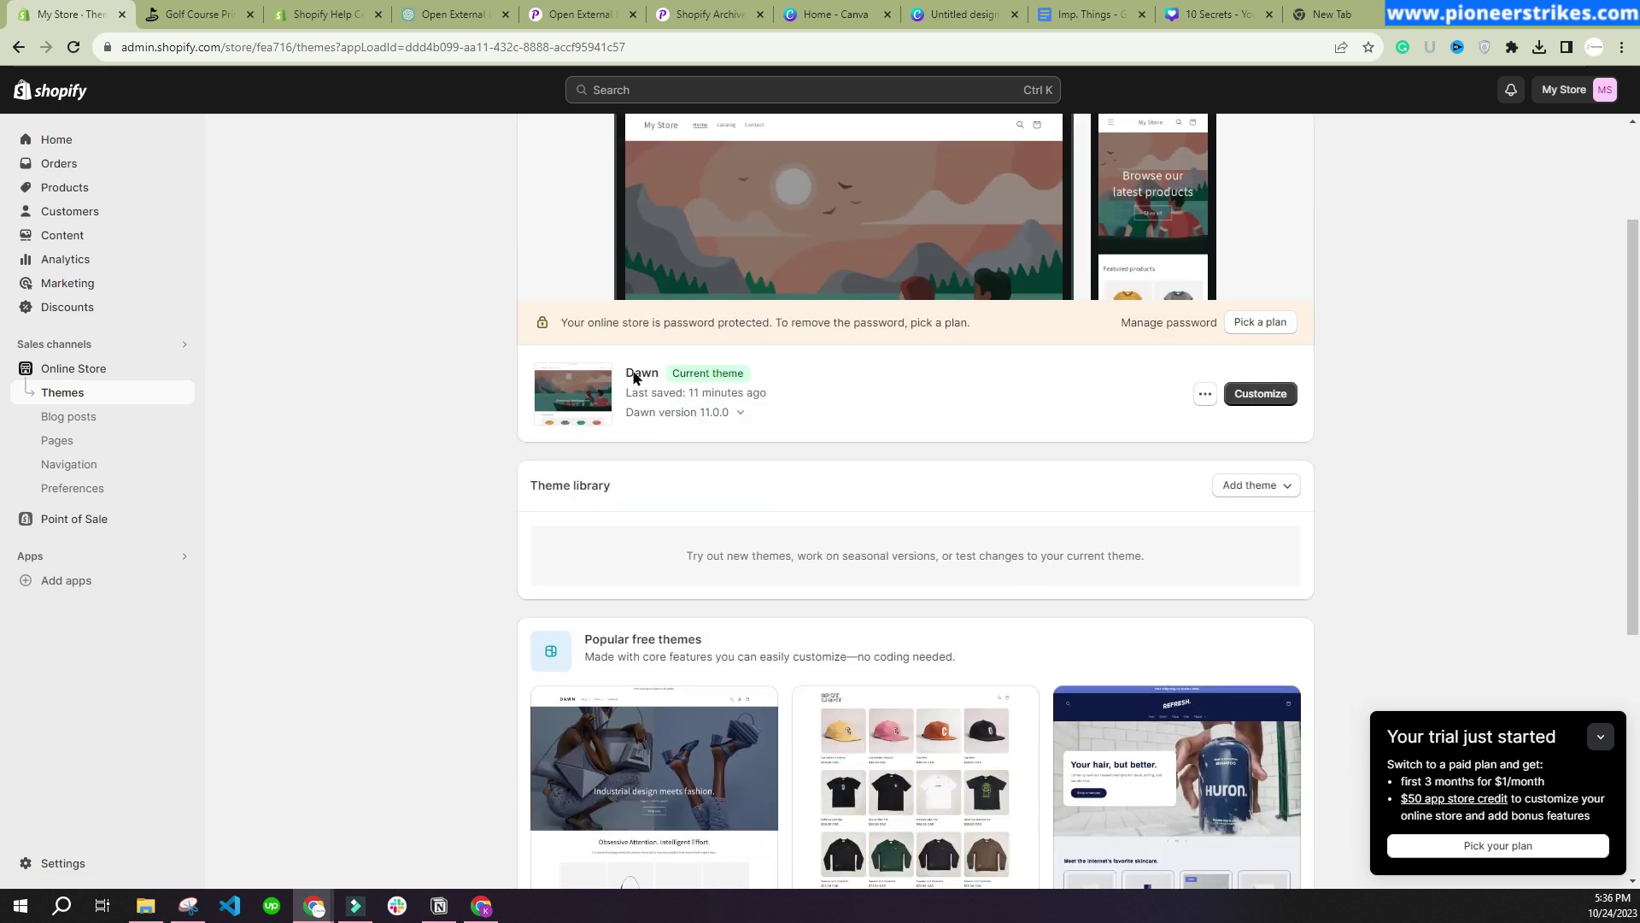
{"action": "scroll", "coordinate": [958, 396], "scroll_direction": "up", "scroll_amount": 2}
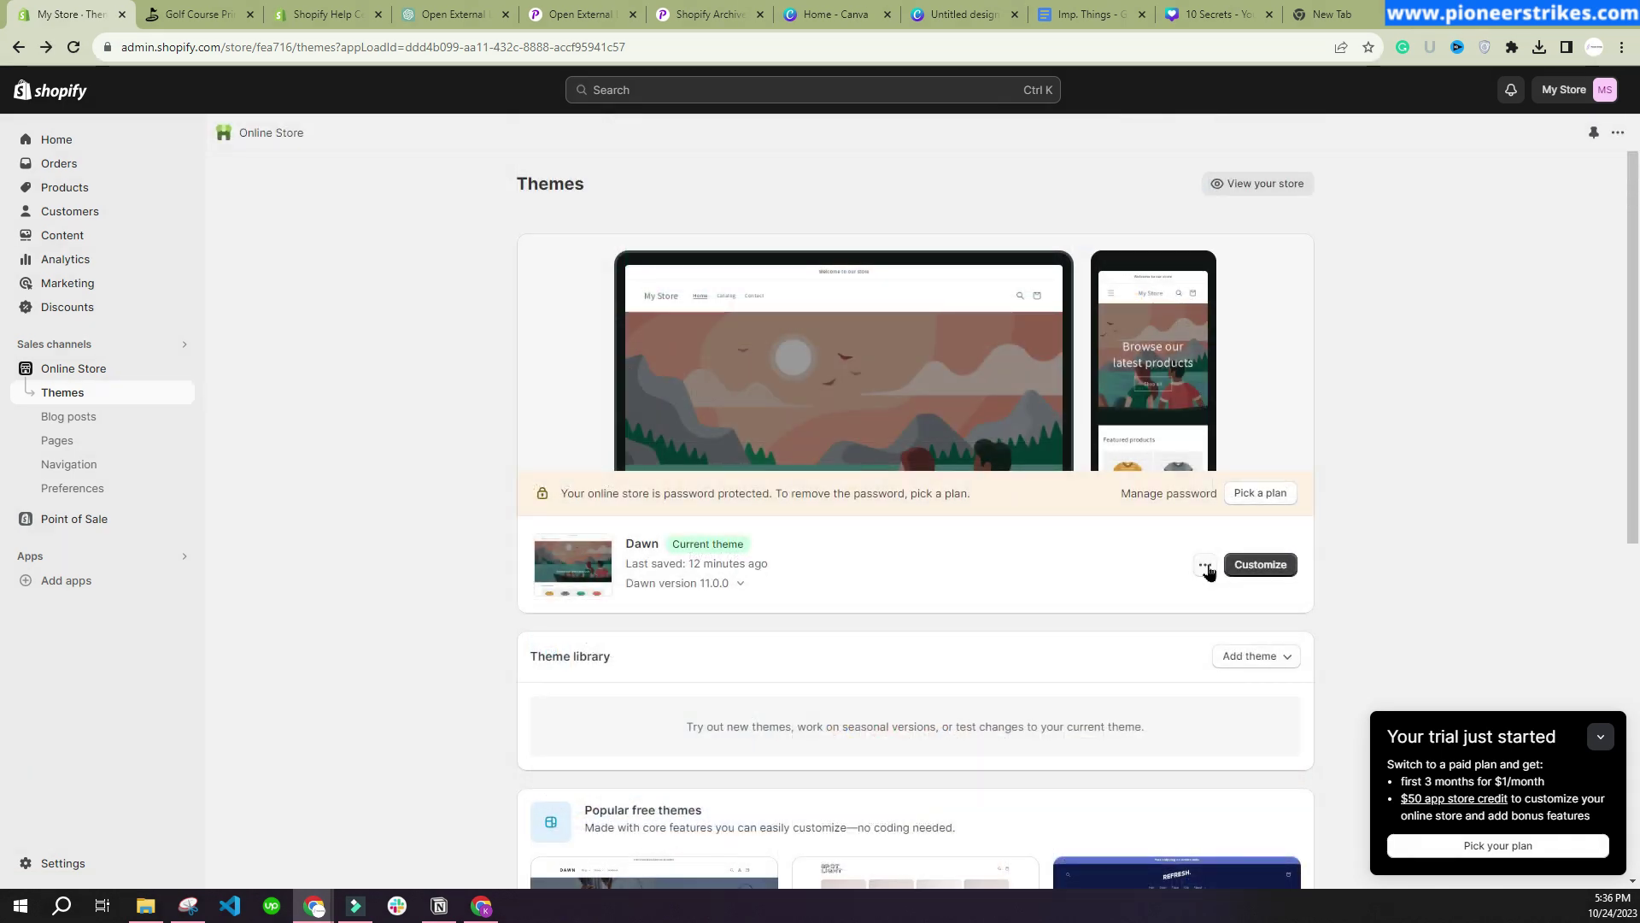
{"action": "left_click", "coordinate": [1204, 564]}
- Open Dawn's code editor and find and open theme.liquid via a 'theme' file search
{"action": "left_click", "coordinate": [1113, 740]}
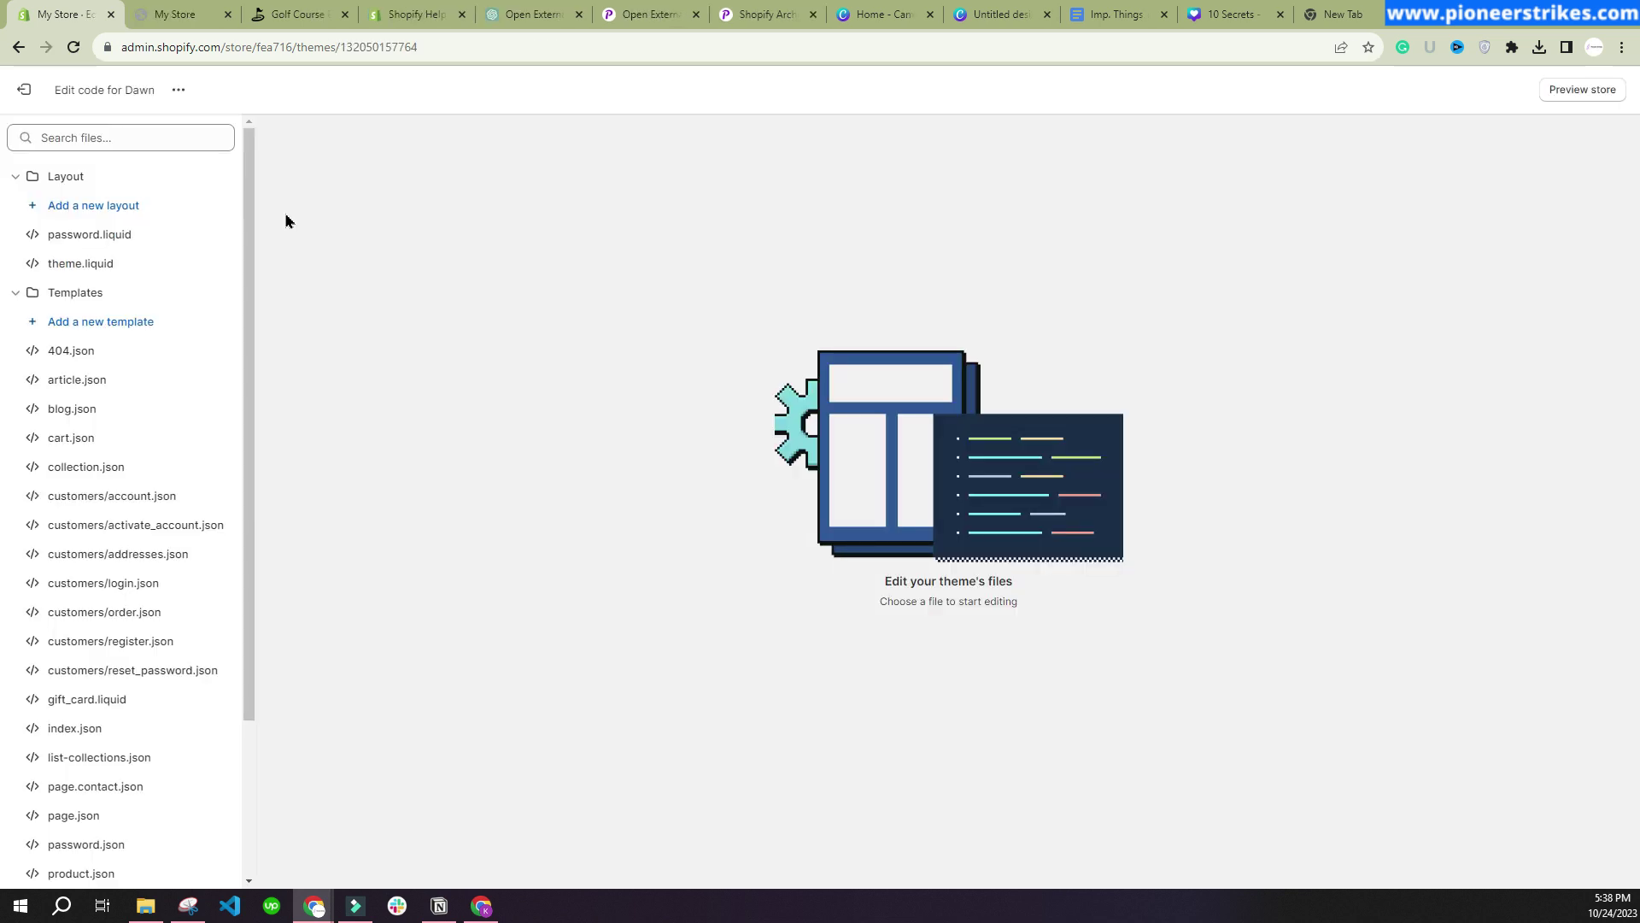
{"action": "left_click", "coordinate": [86, 137]}
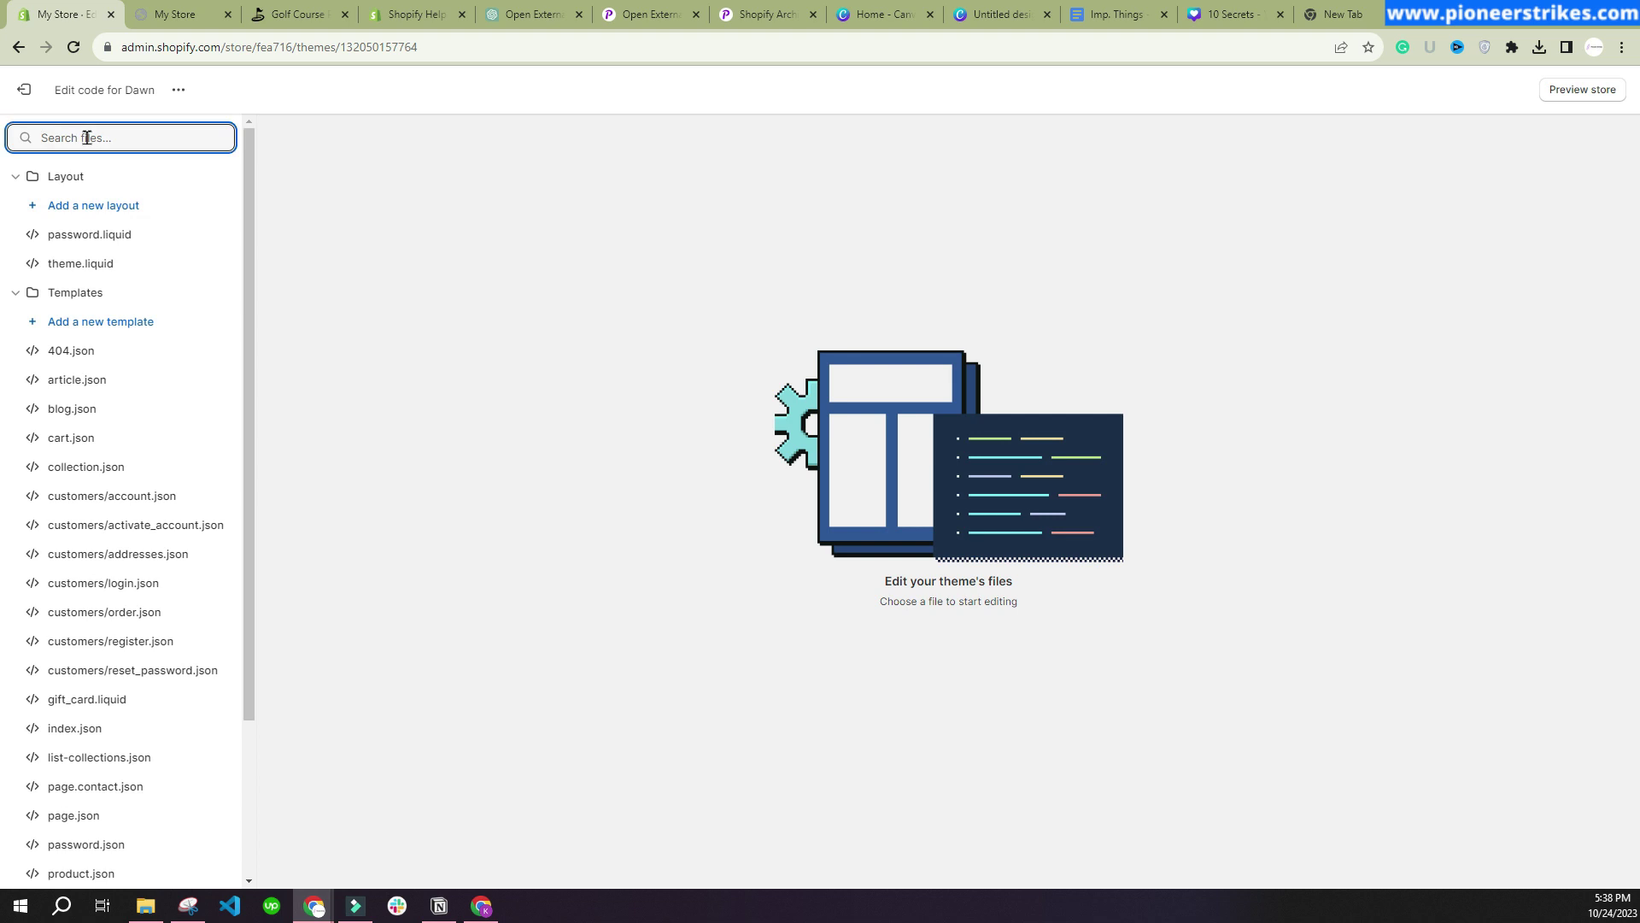
{"action": "type", "text": "theme"}
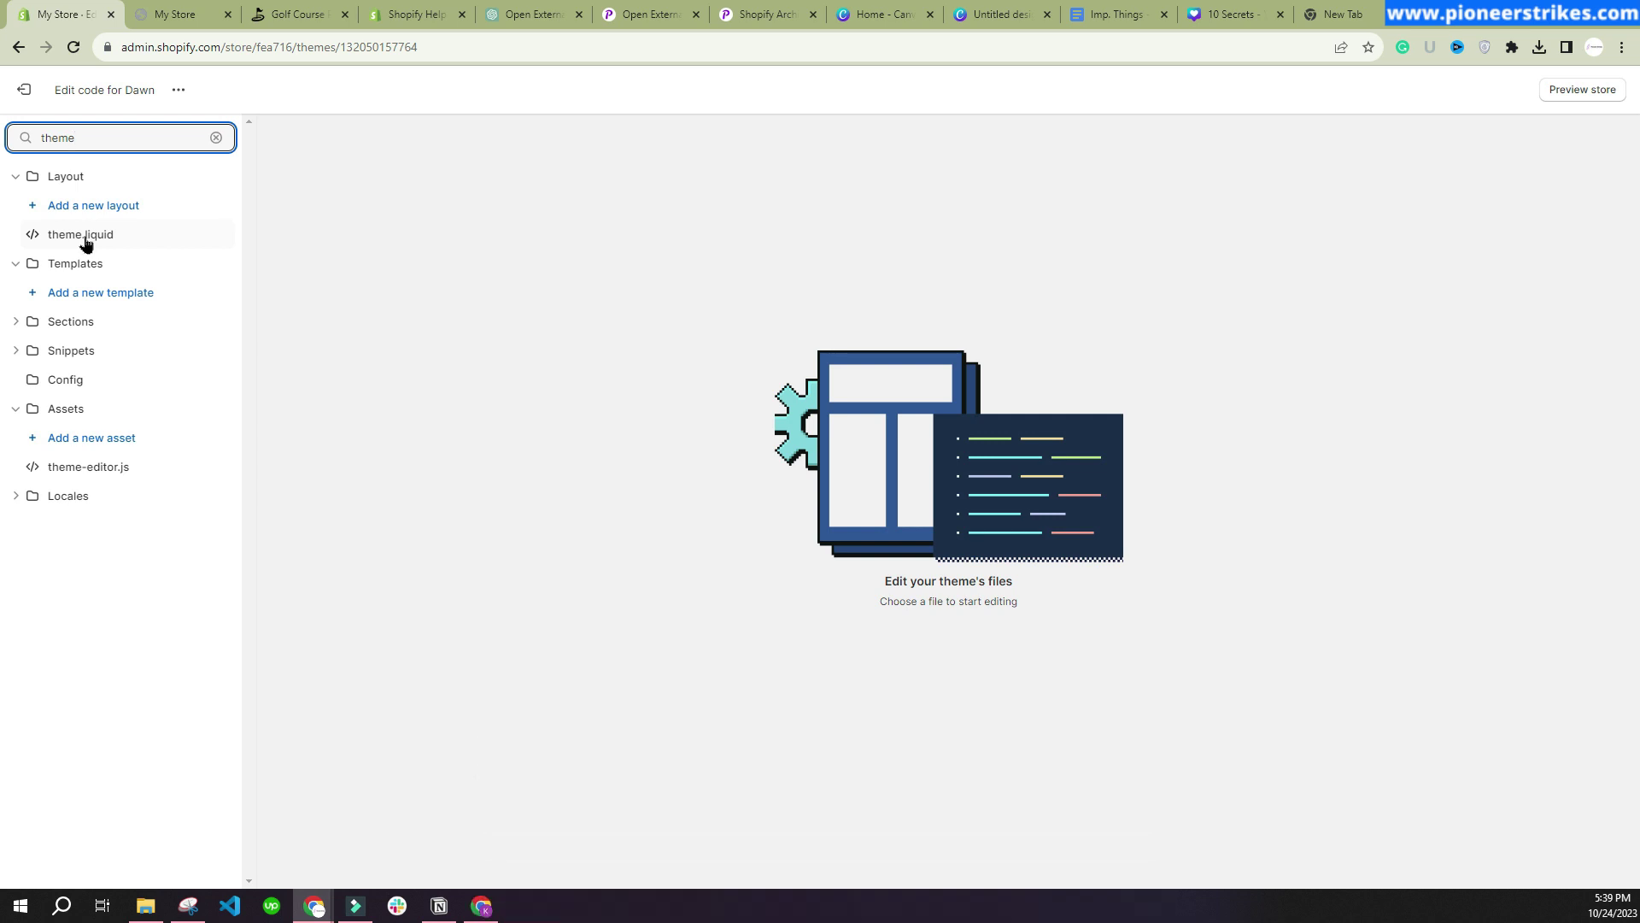
{"action": "left_click", "coordinate": [85, 243]}
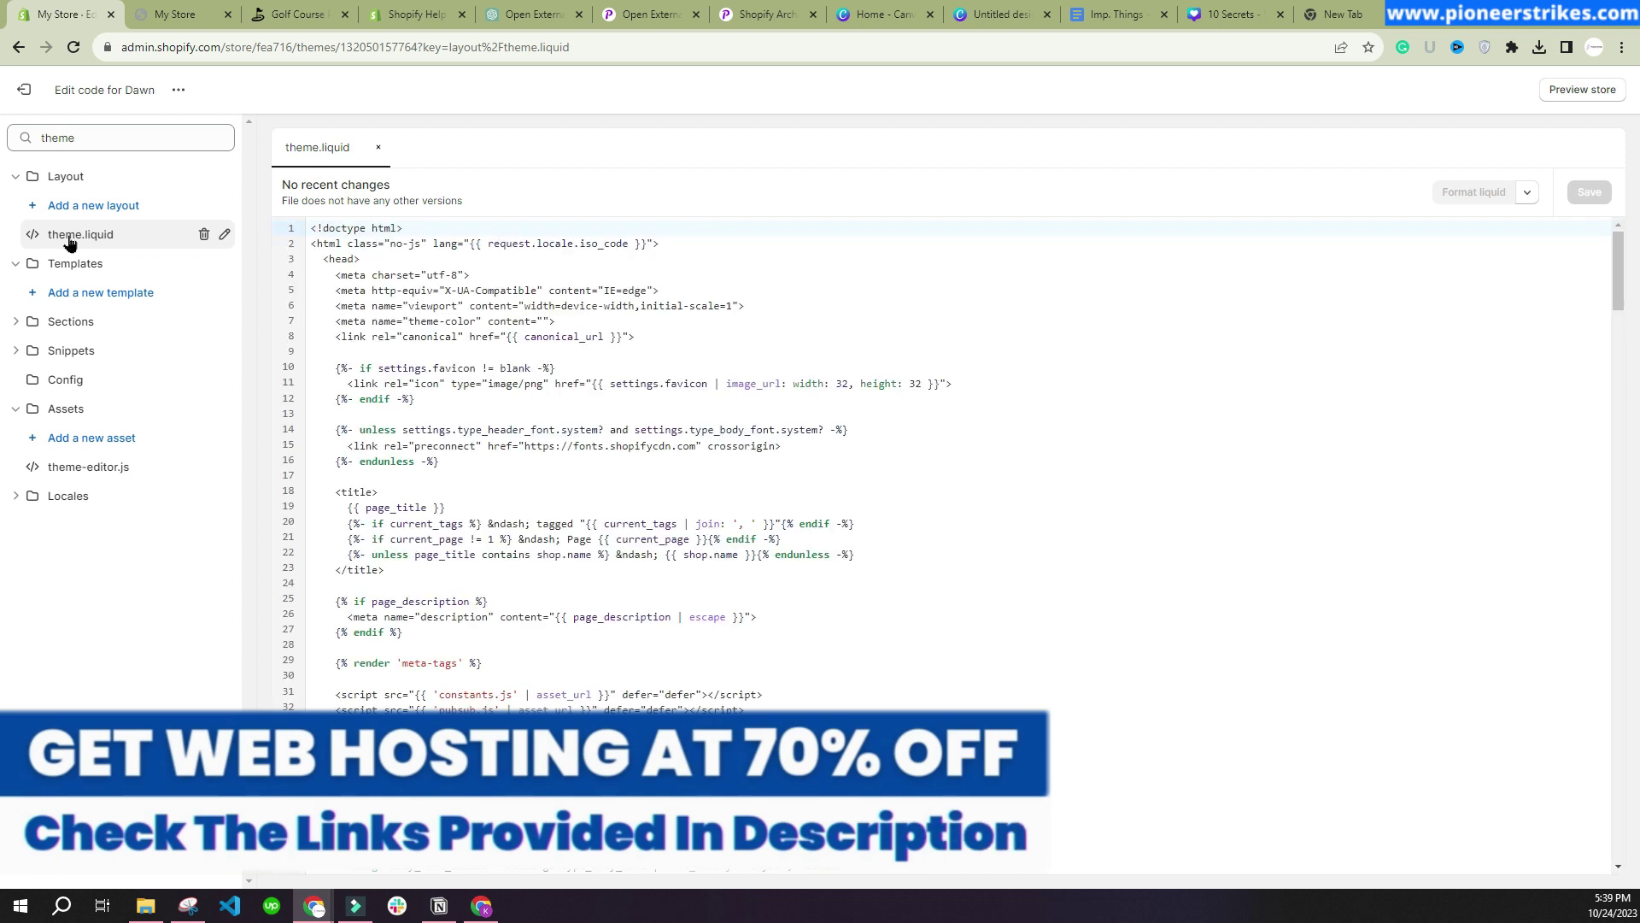
- Paste the external-links snippet before the closing script tag in theme.liquid and save
{"action": "scroll", "coordinate": [557, 448], "scroll_direction": "down", "scroll_amount": 3}
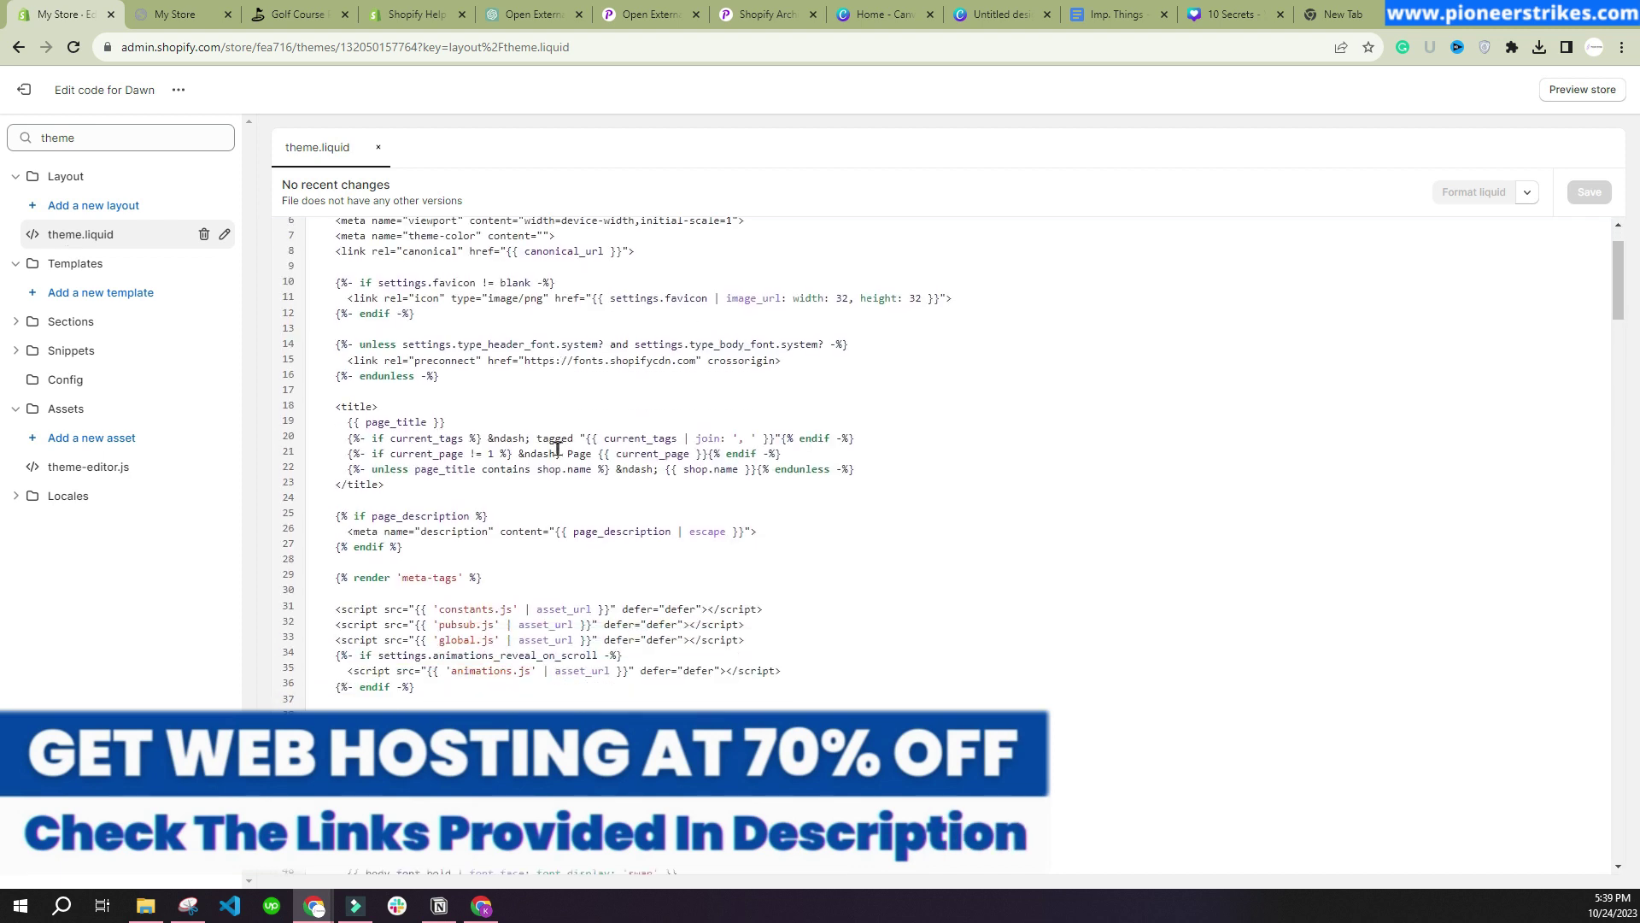
{"action": "key", "text": "ctrl+f"}
{"action": "key", "text": "Return"}
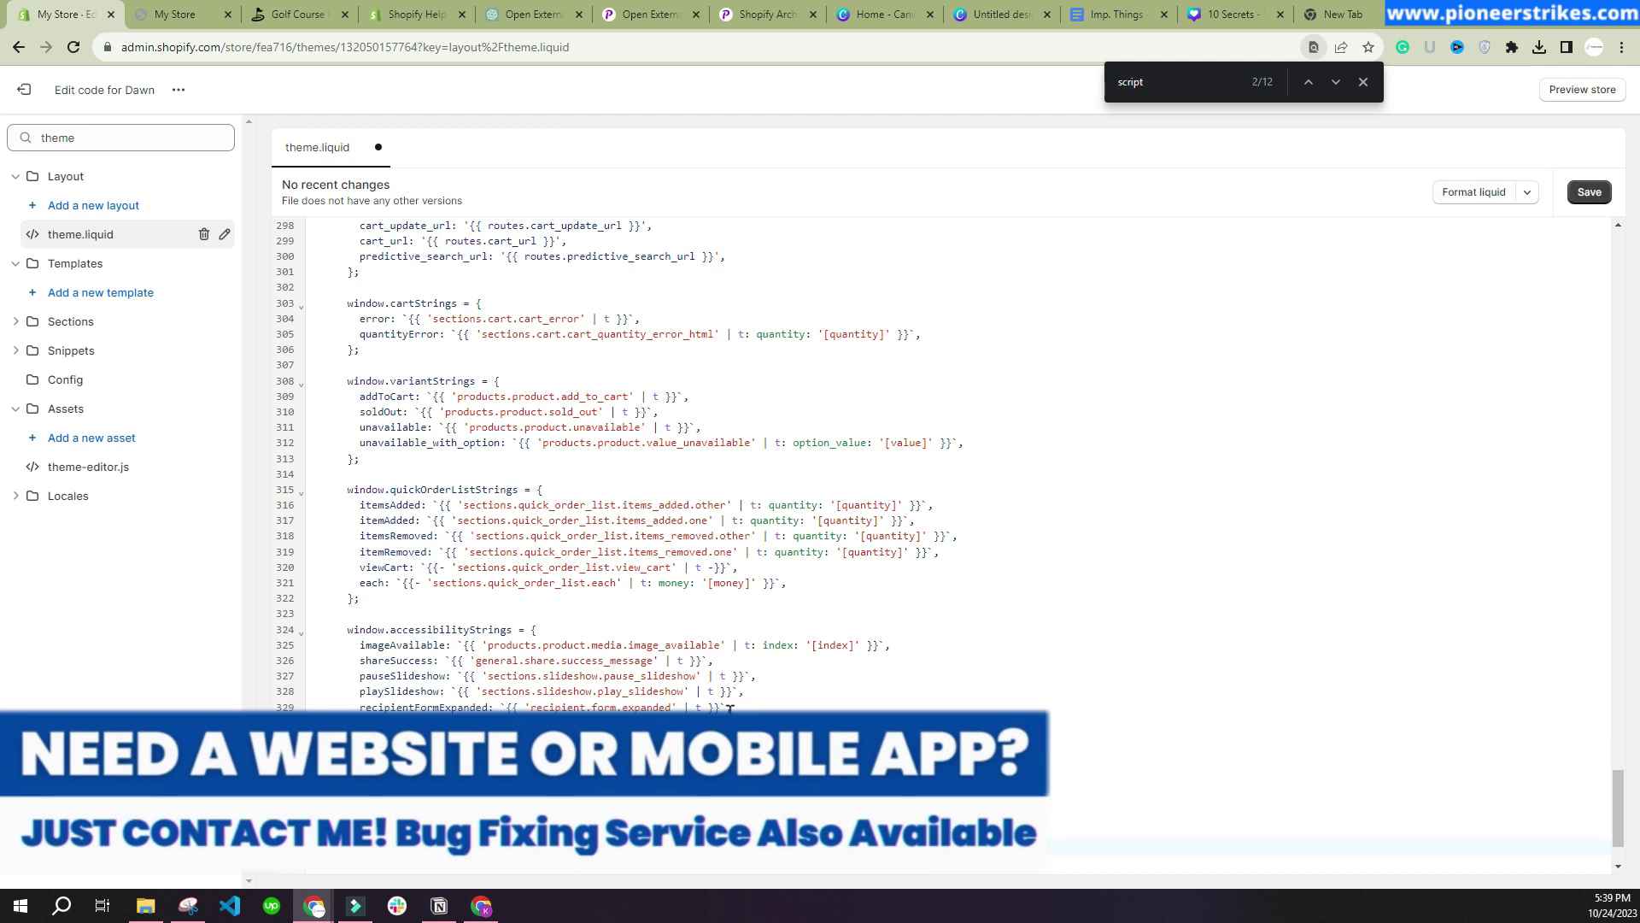
{"action": "scroll", "coordinate": [606, 642], "scroll_direction": "down", "scroll_amount": 1}
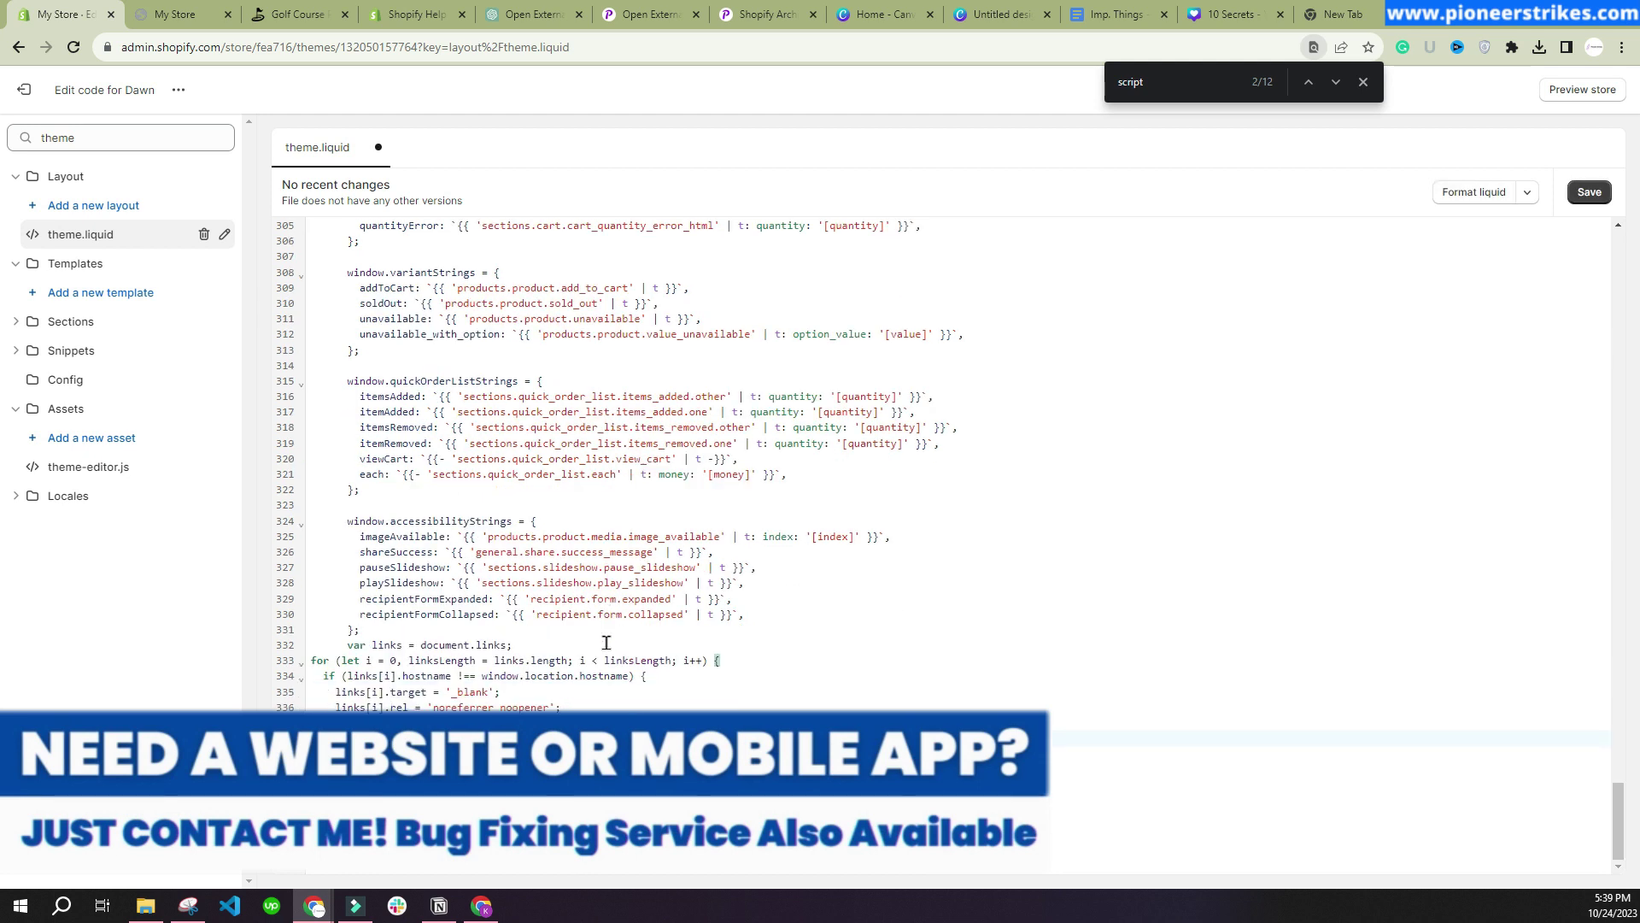
{"action": "left_click", "coordinate": [374, 863]}
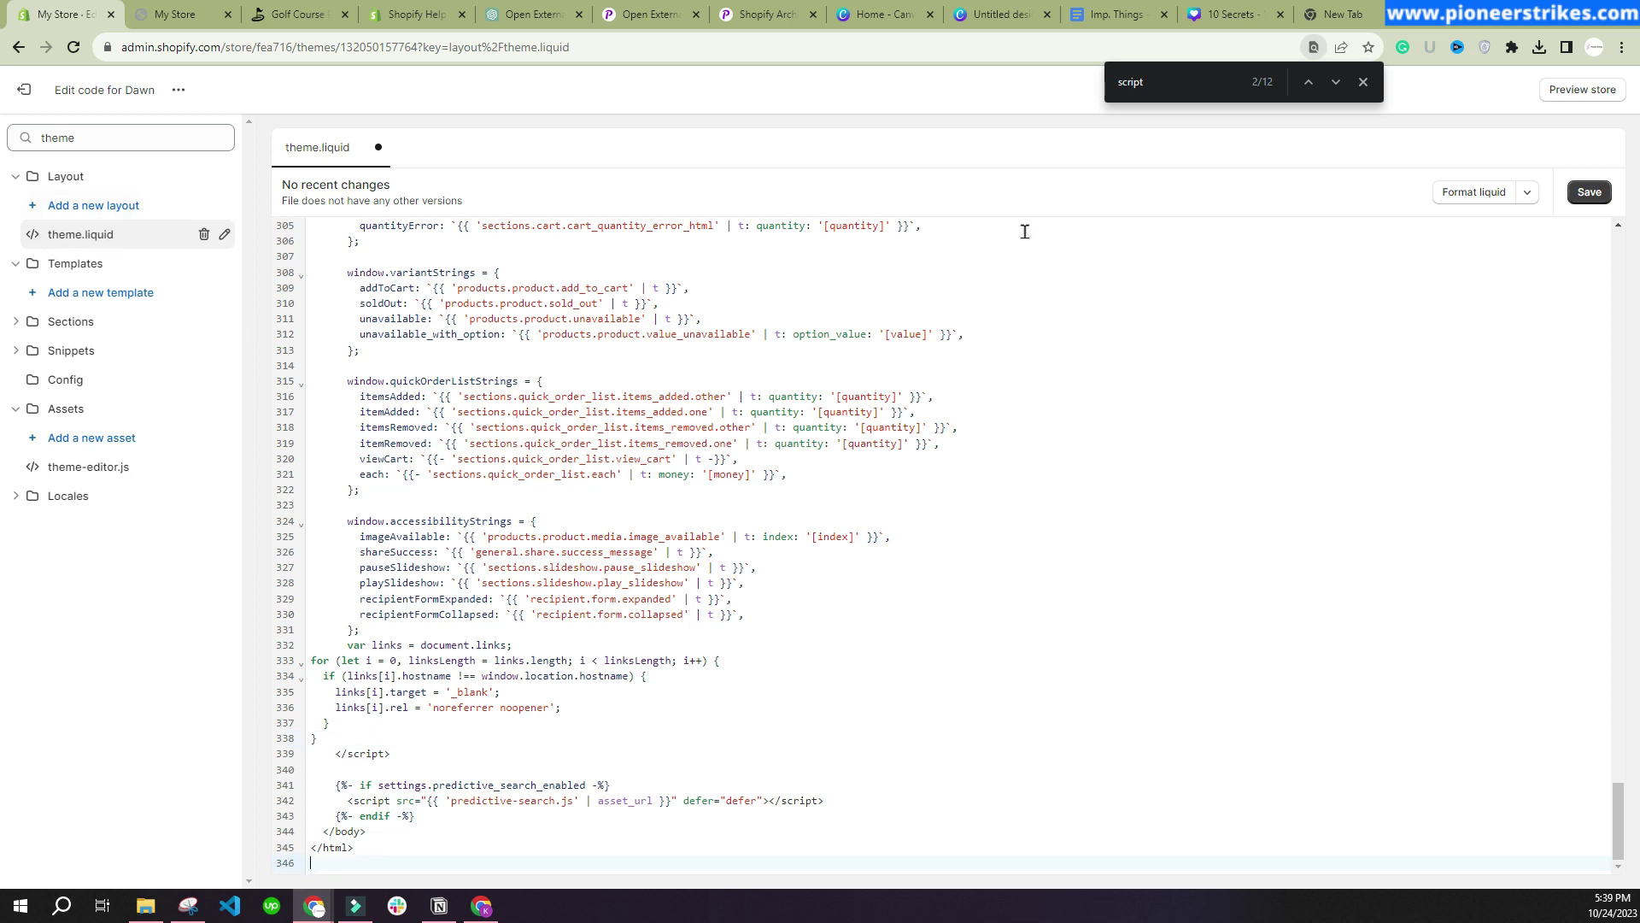
{"action": "left_click", "coordinate": [1586, 198]}
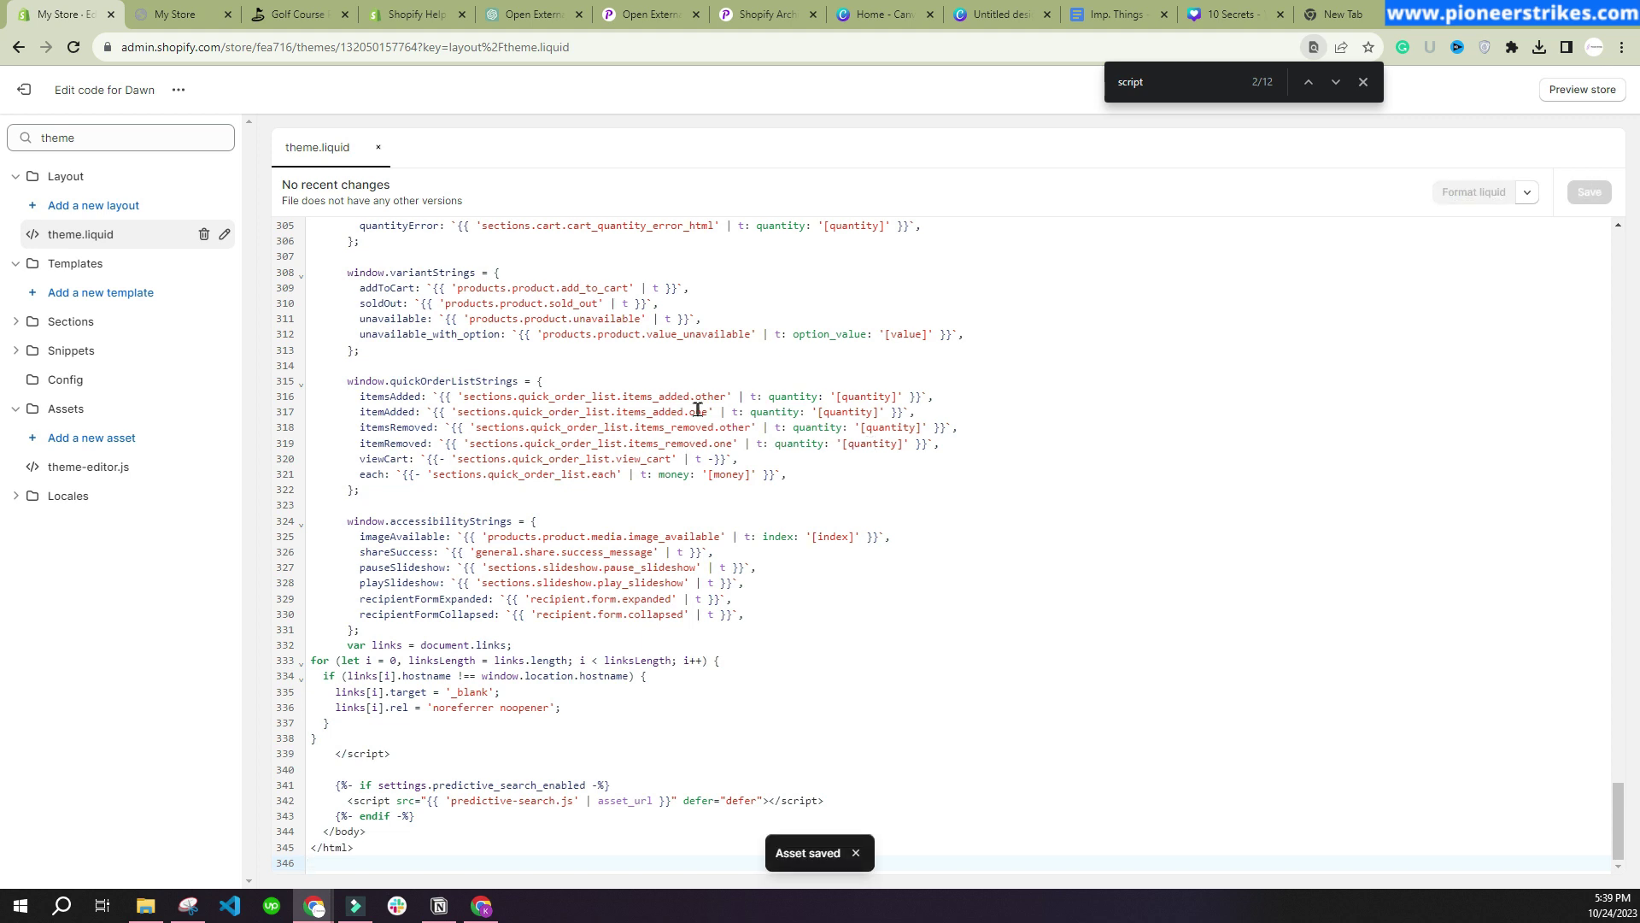
- Switch back to the My Store storefront tab and reload it
{"action": "left_click", "coordinate": [185, 21]}
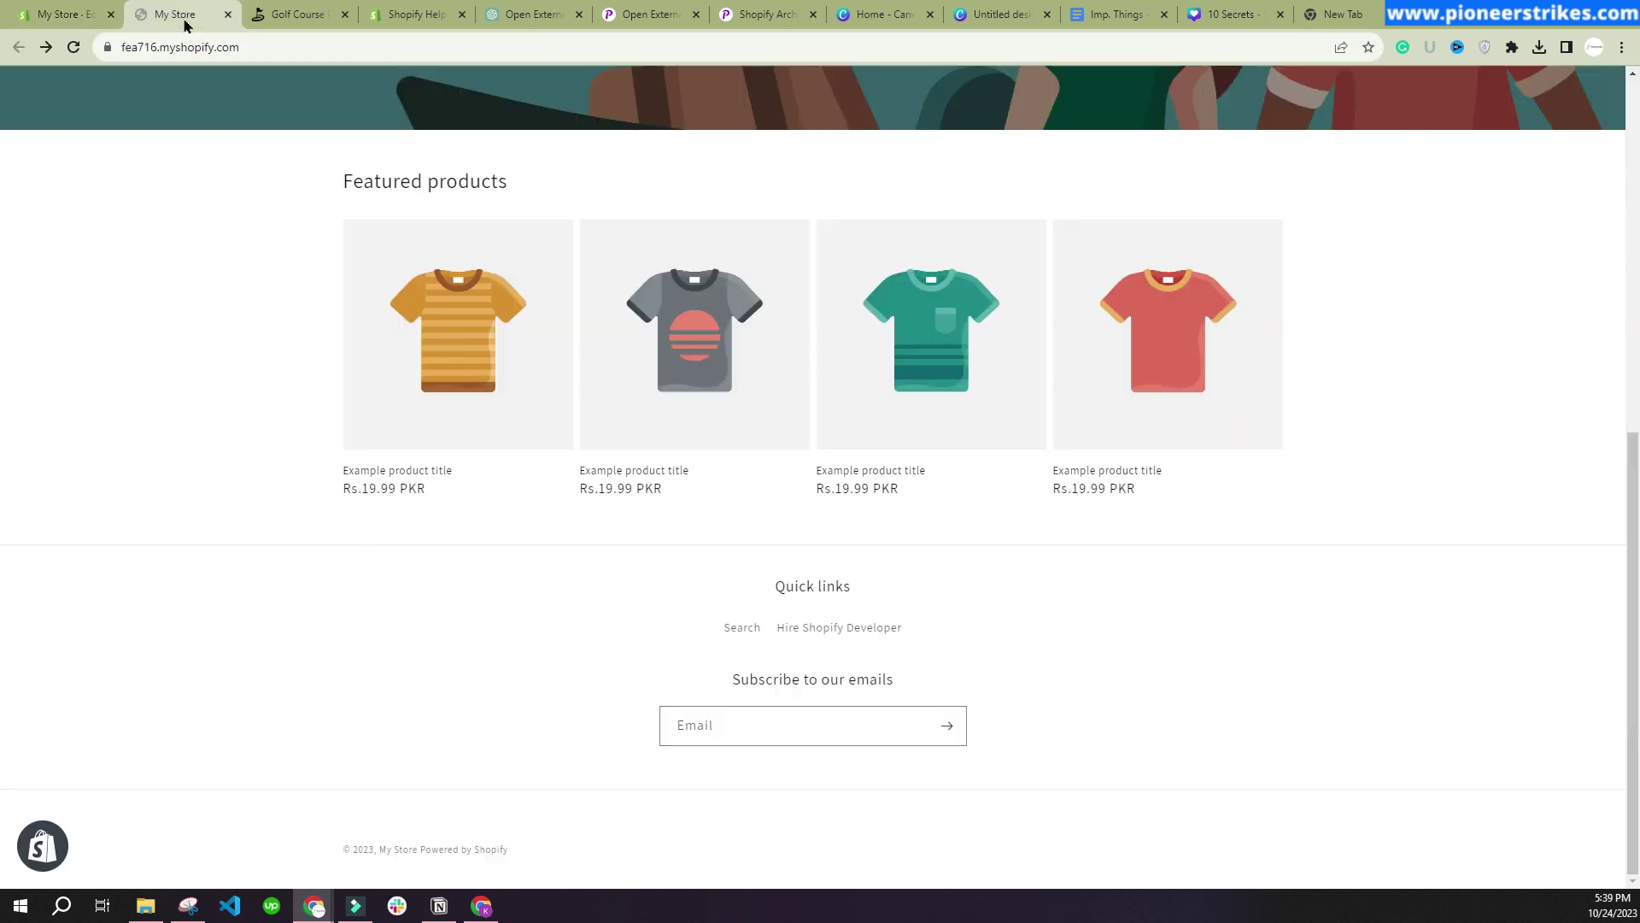
{"action": "left_click", "coordinate": [73, 47]}
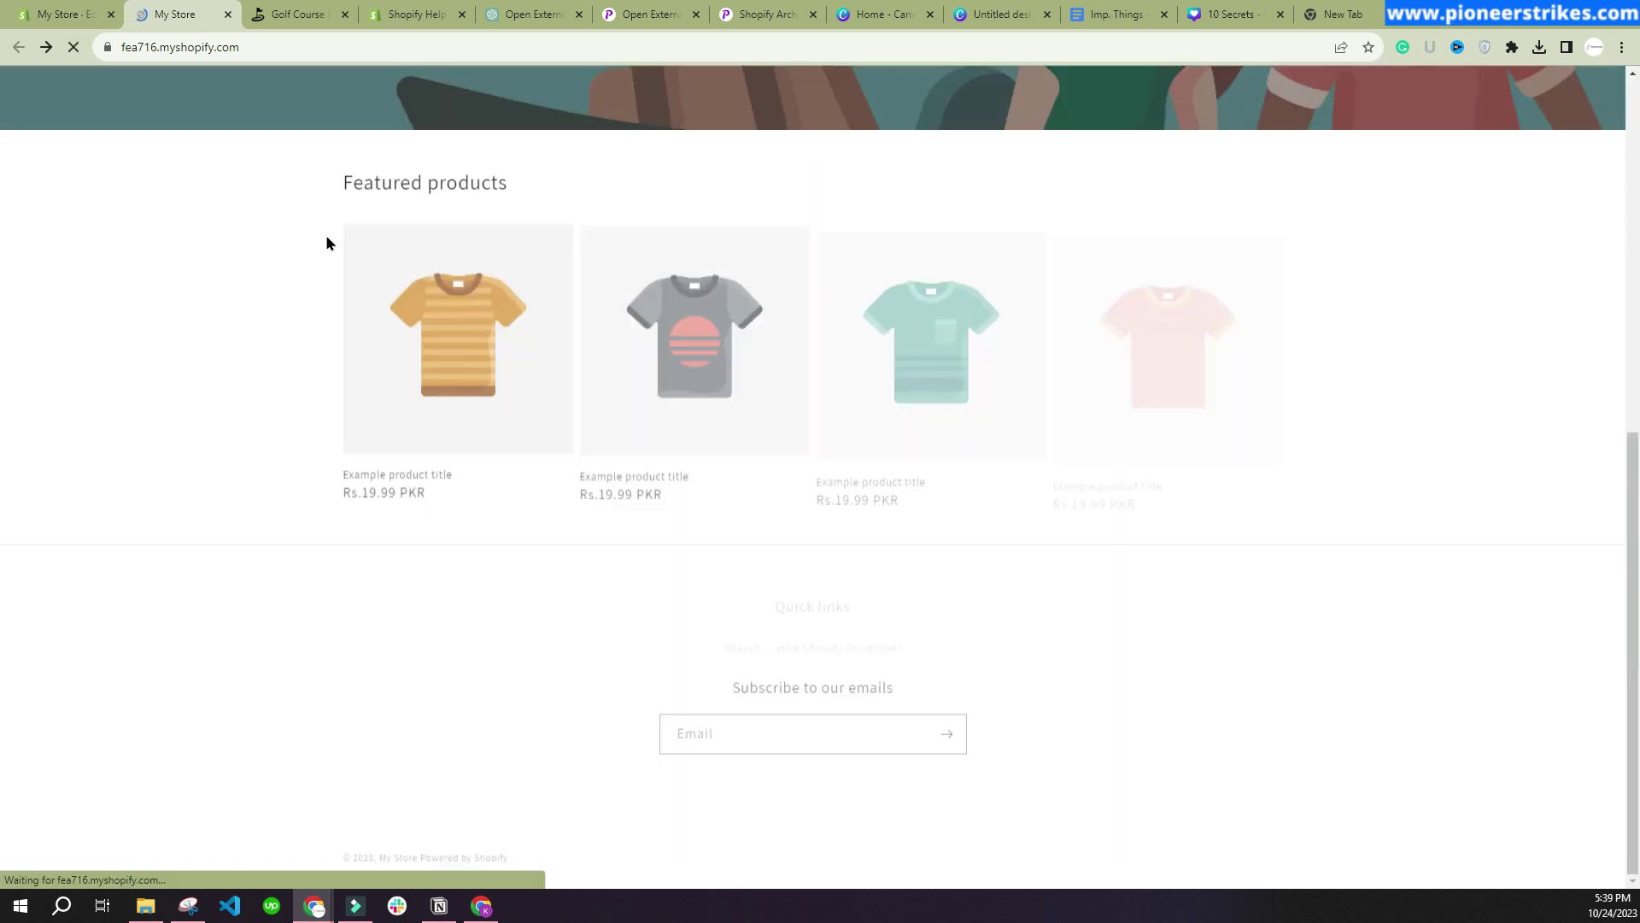